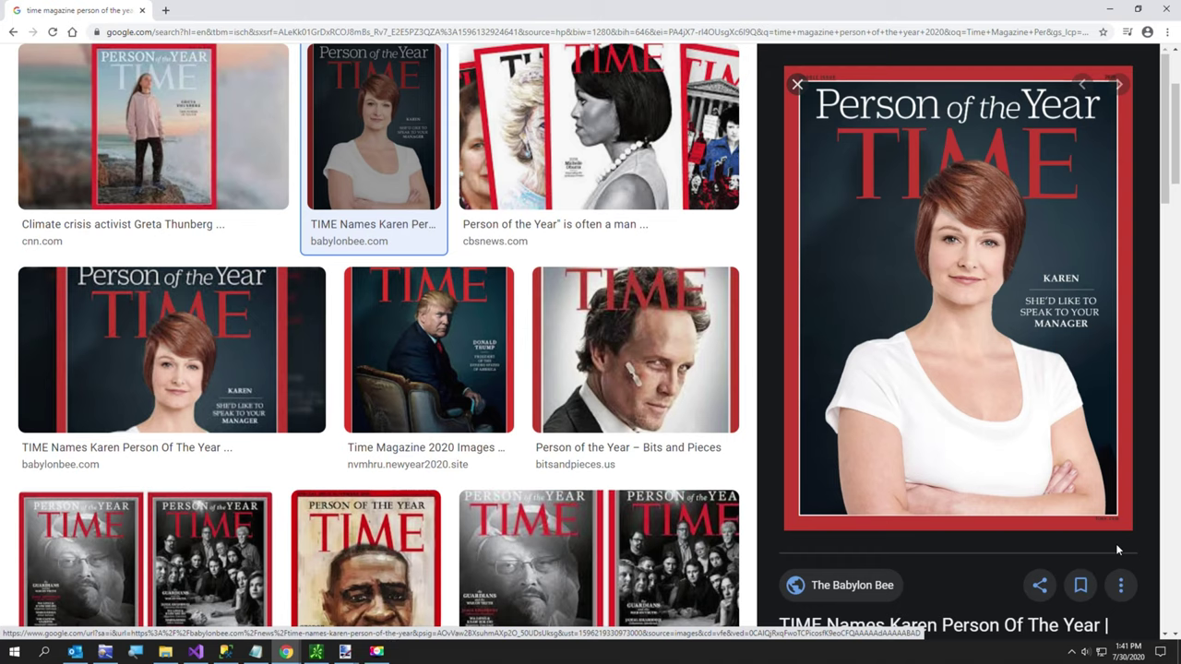
Copy the enlarged red-bordered TIME Person of the Year cover image from The Babylon Bee search result.
right_click(986, 299)
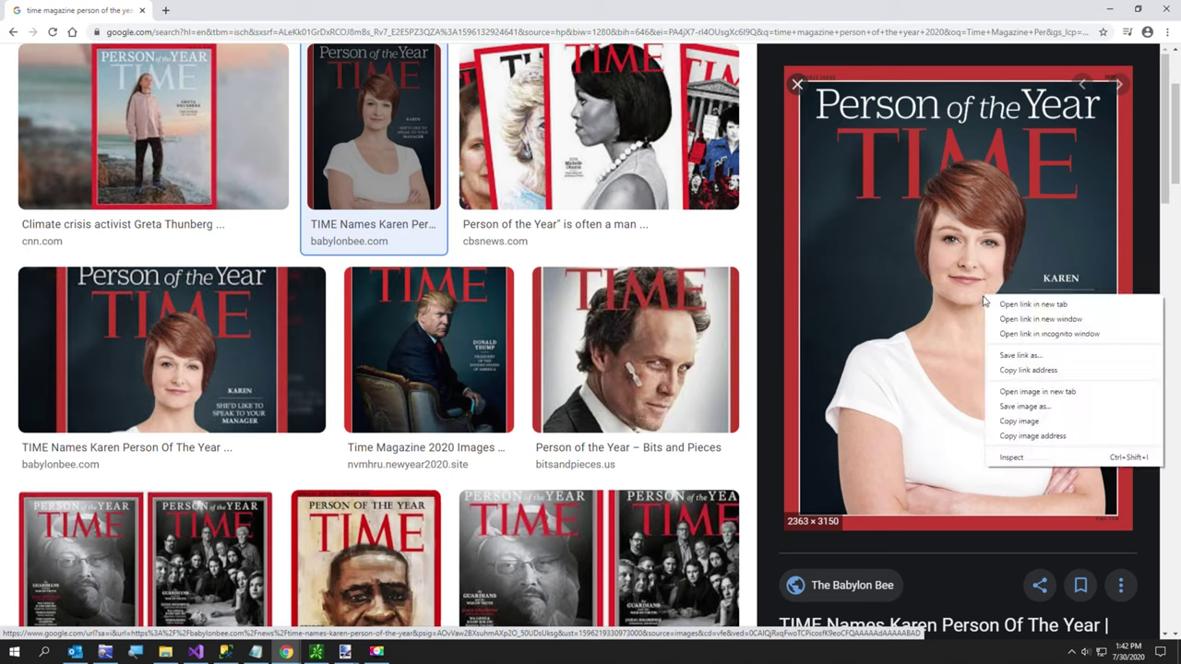
left_click(1004, 422)
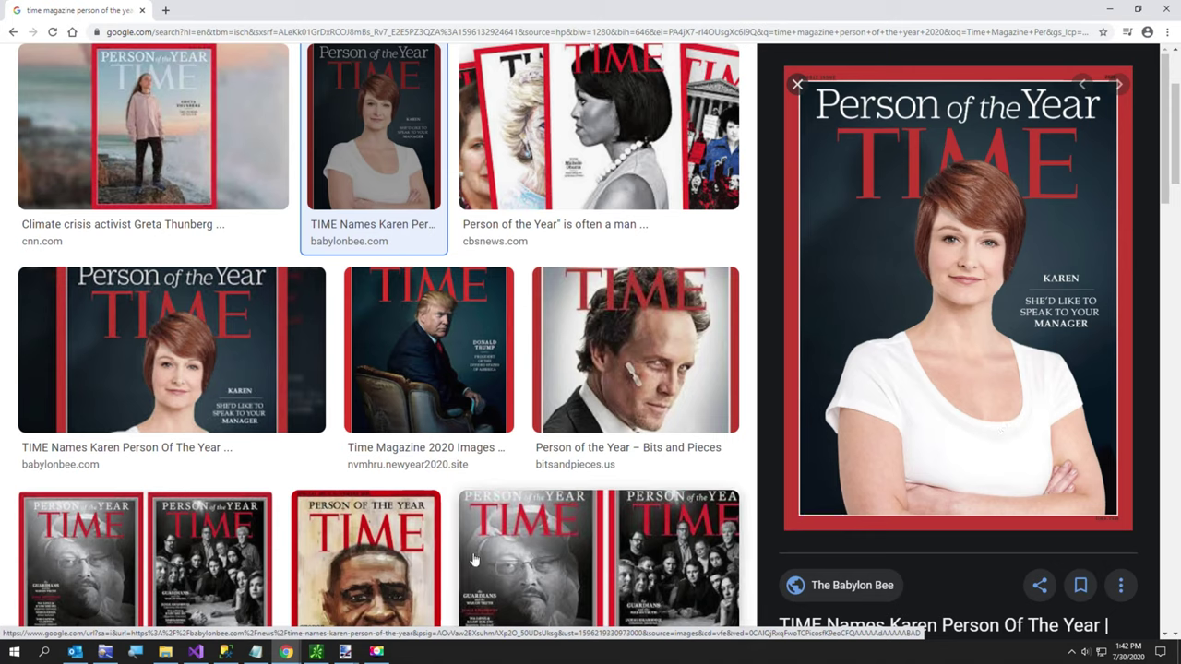
right_click(935, 431)
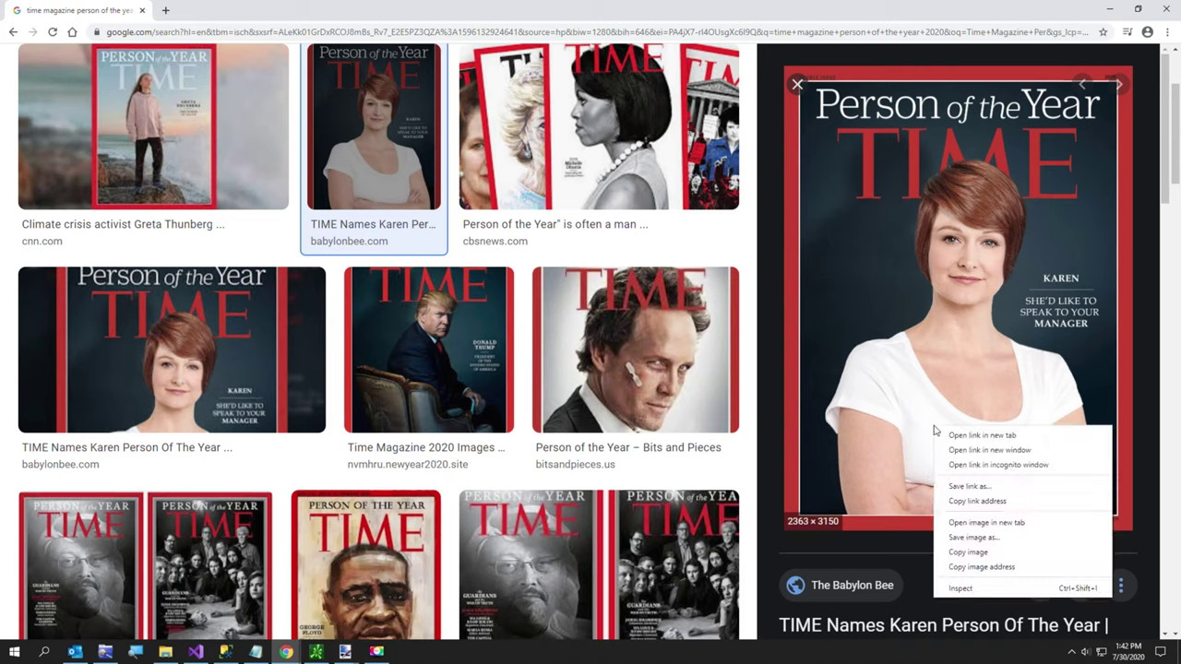
left_click(964, 542)
Switch to paint.net and paste the copied magazine cover into a new image.
left_click(347, 653)
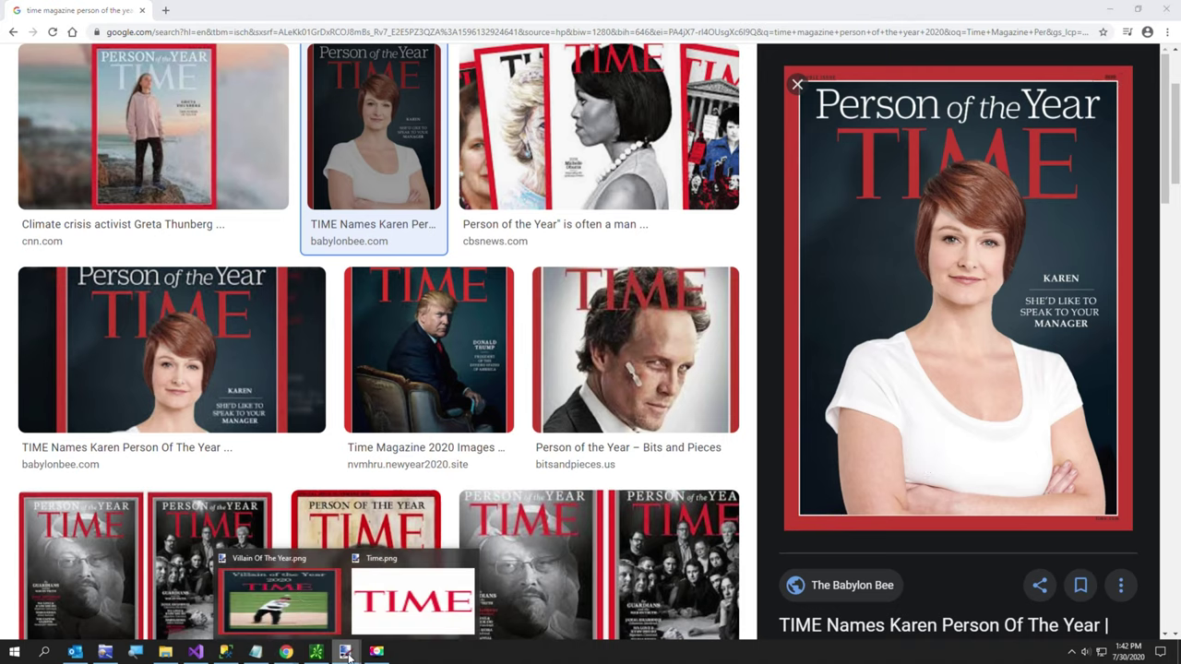
left_click(412, 600)
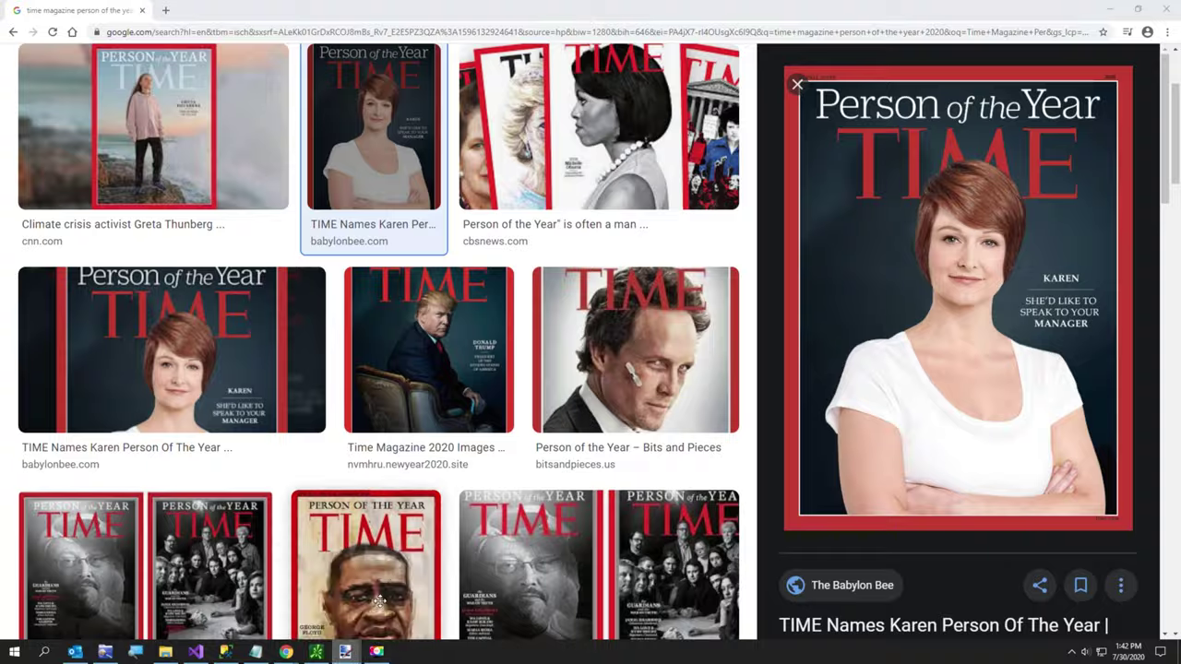
left_click(34, 24)
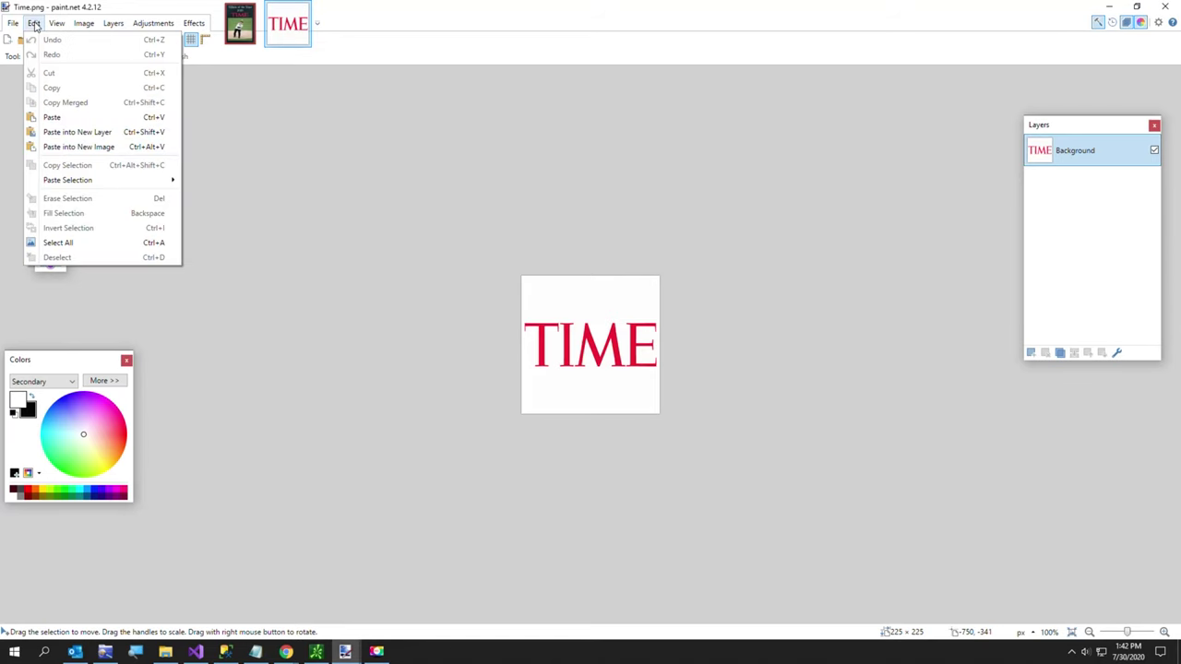
left_click(81, 151)
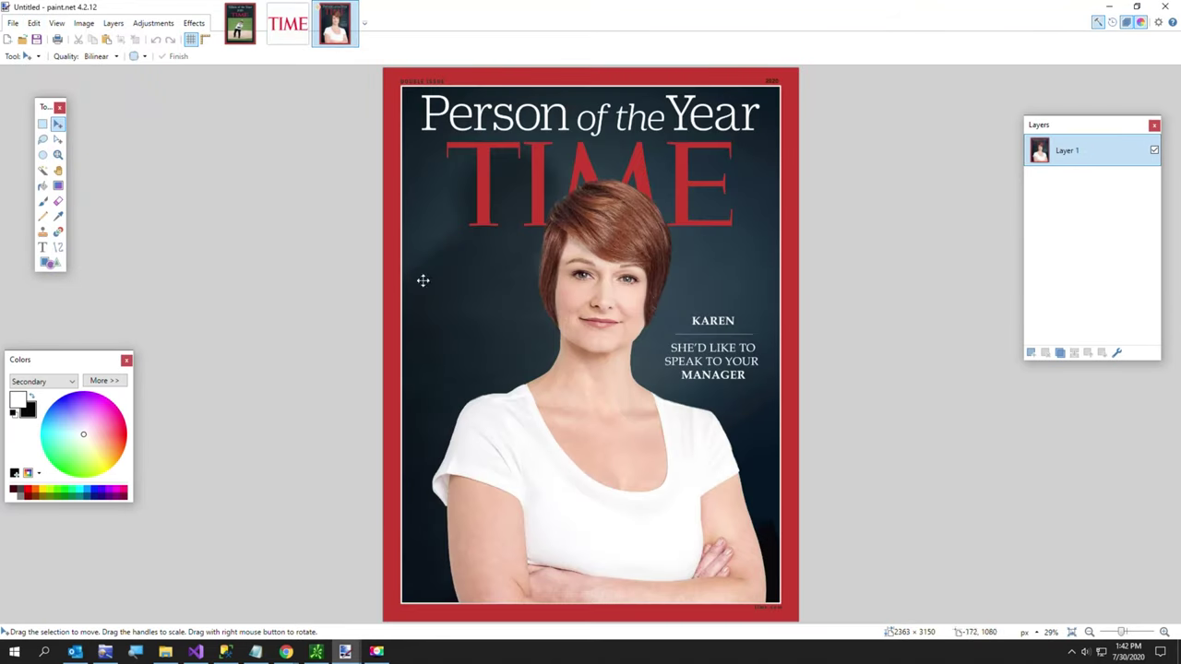
Resize the cover image to a height of 1080 pixels with the aspect ratio maintained.
left_click(84, 24)
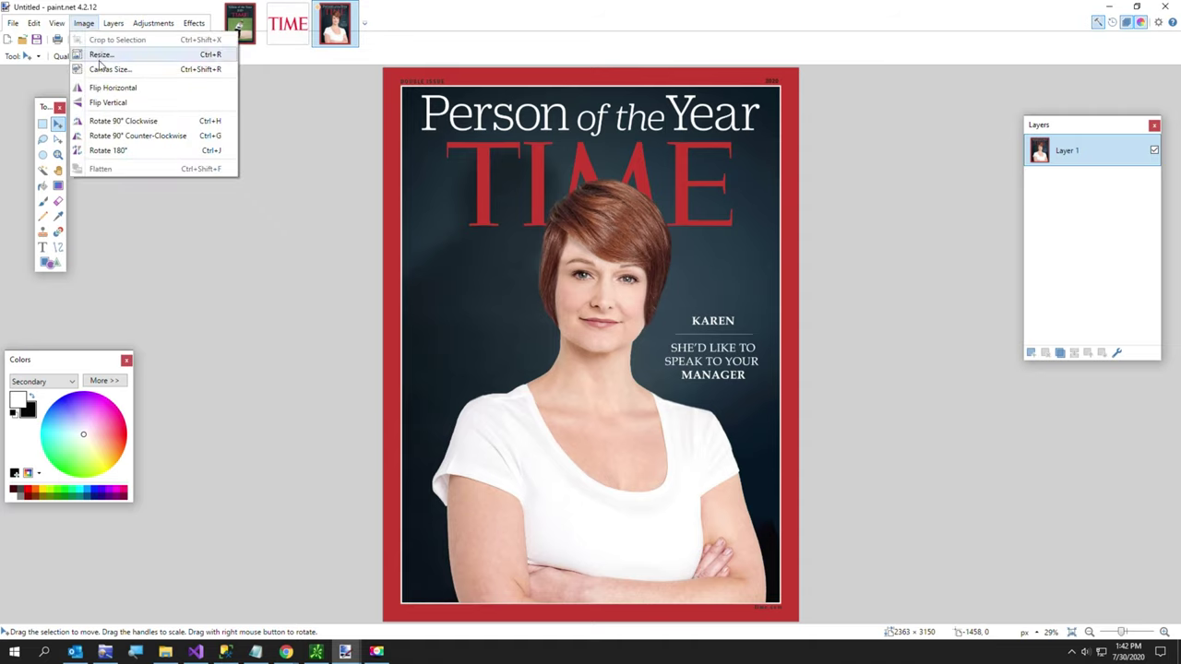
left_click(101, 55)
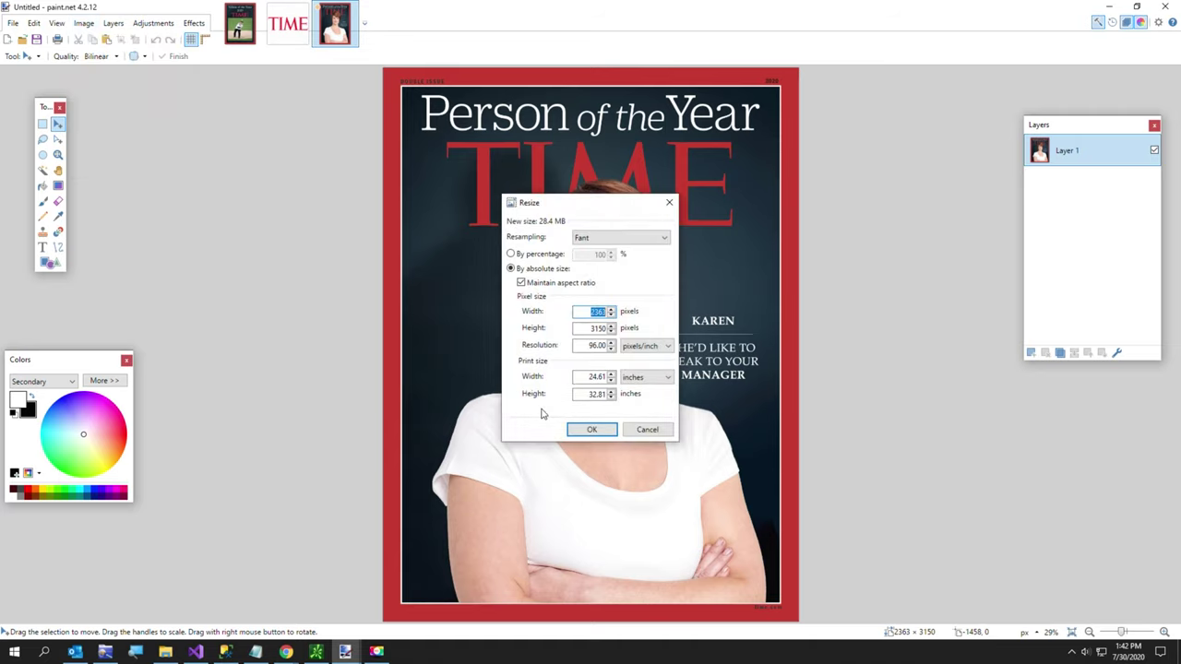
double_click(592, 328)
type("1080")
left_click(591, 429)
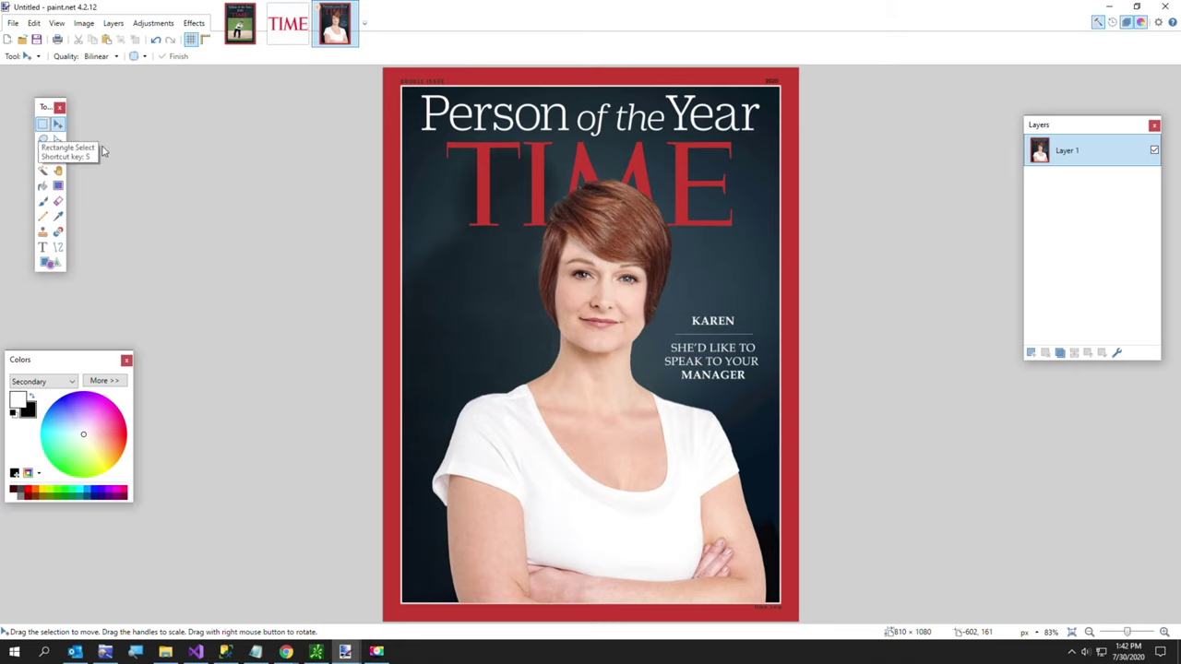
Copy a plain dark background patch of about 254 × 290 pixels beside the woman's face onto a new layer.
left_click(42, 124)
left_click_drag(403, 227, 455, 323)
left_click(452, 322)
left_click_drag(405, 227, 536, 377)
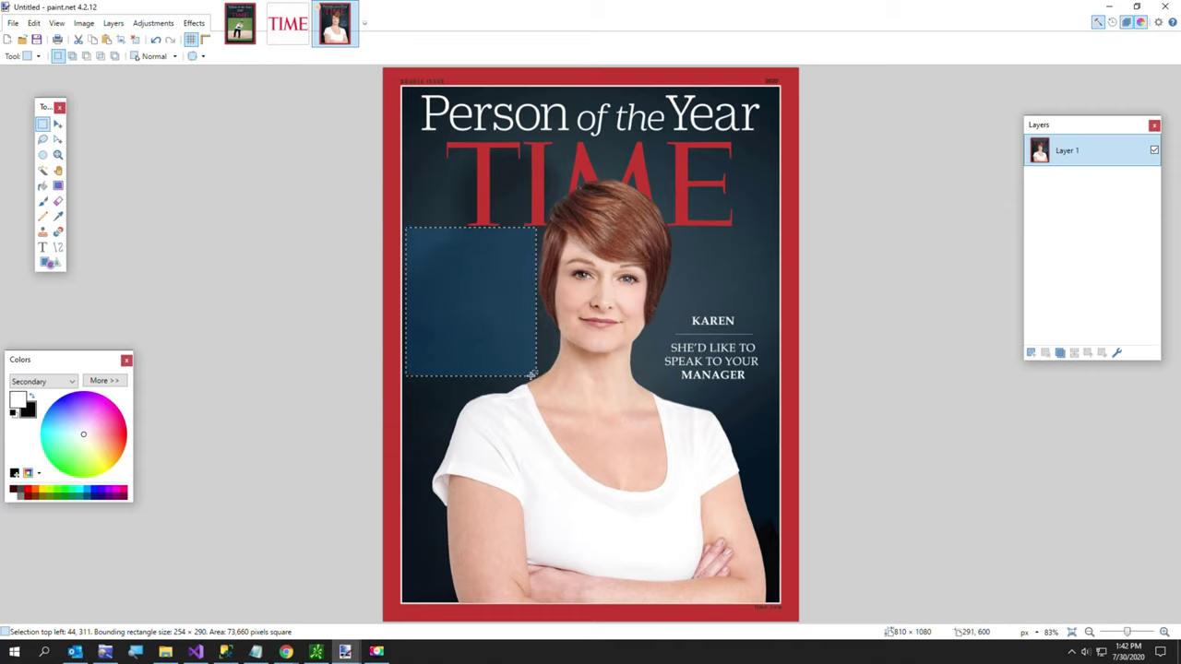
left_click(1034, 352)
key("m")
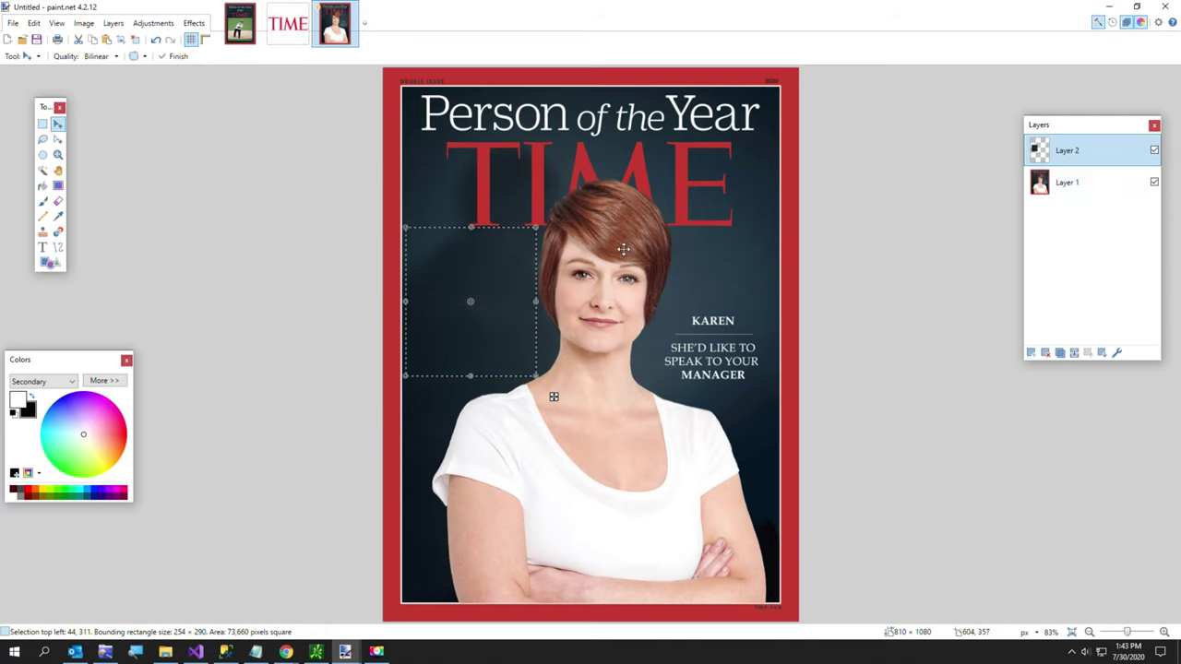
Stretch the dark patch to about 734 × 1006 pixels so it fills the area inside the white border, and deselect it.
left_click_drag(470, 227, 464, 86)
left_click_drag(401, 232, 402, 232)
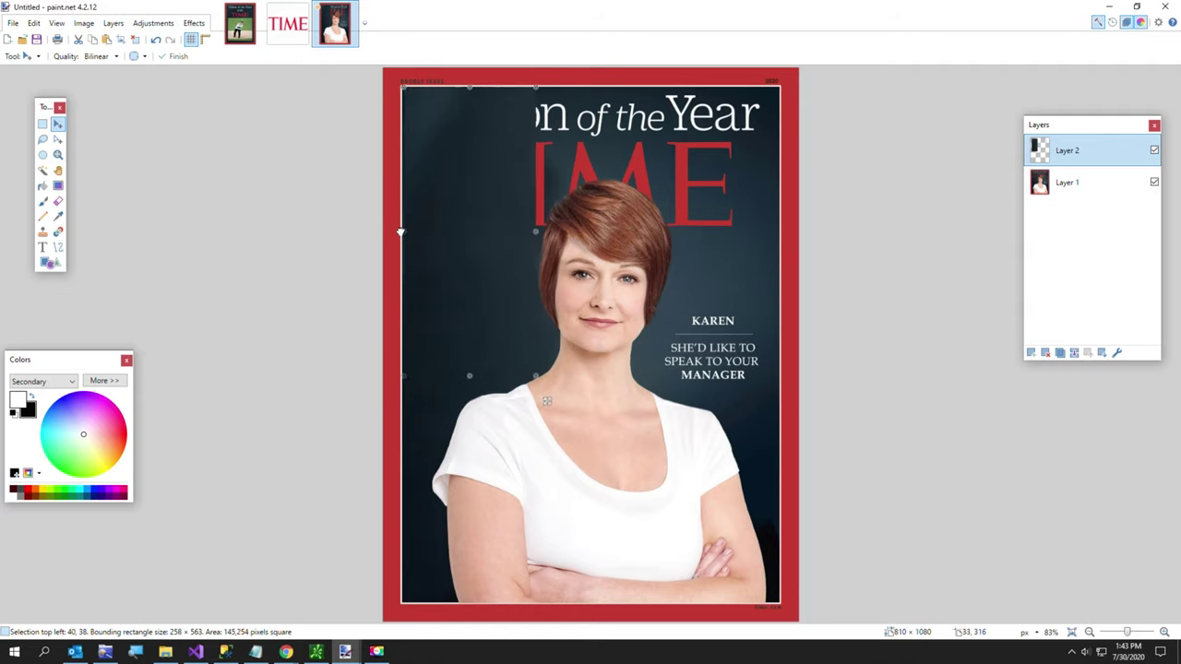
left_click_drag(535, 232, 774, 243)
left_click_drag(589, 378, 567, 607)
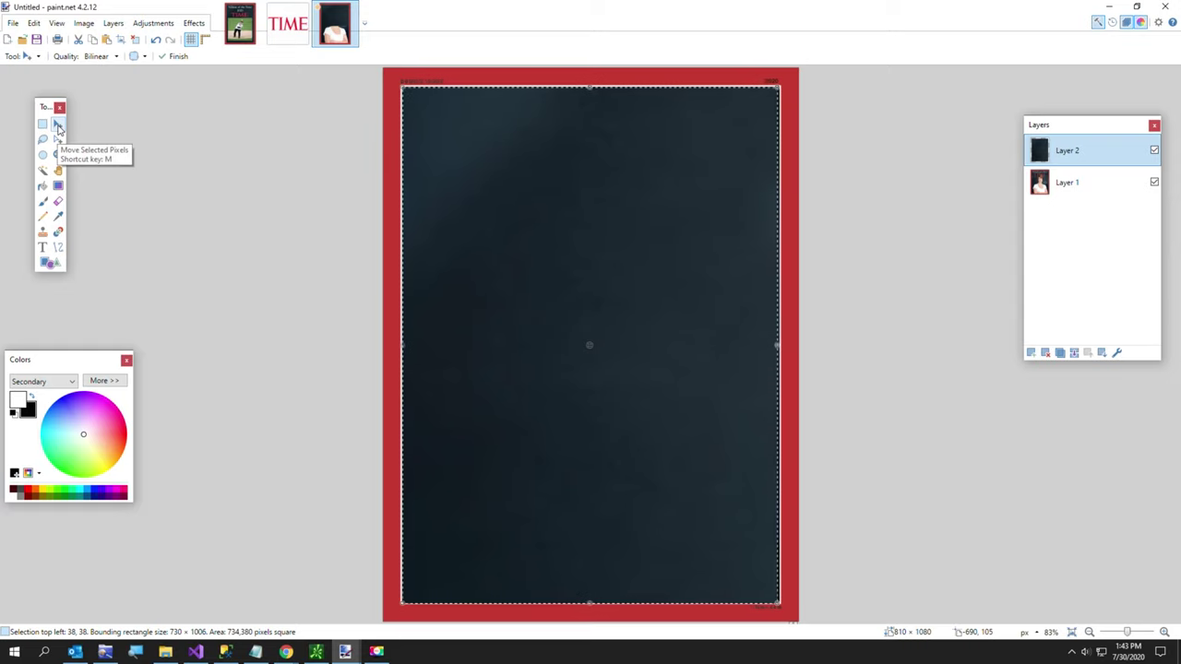
left_click(58, 126)
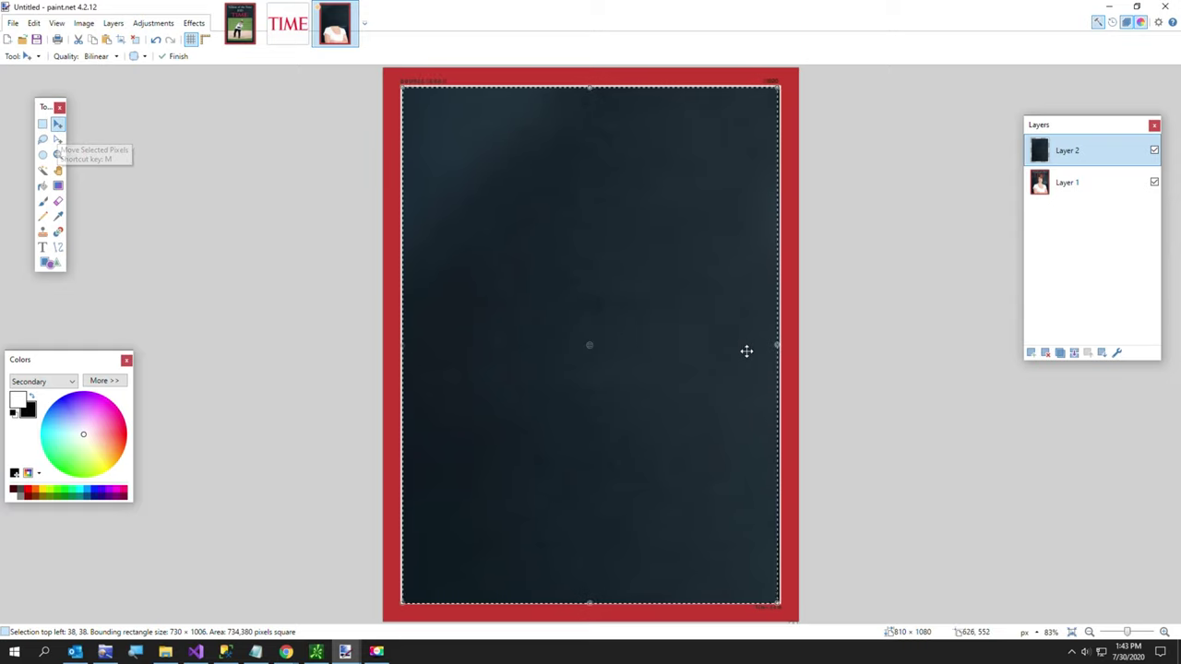
left_click_drag(780, 349, 781, 349)
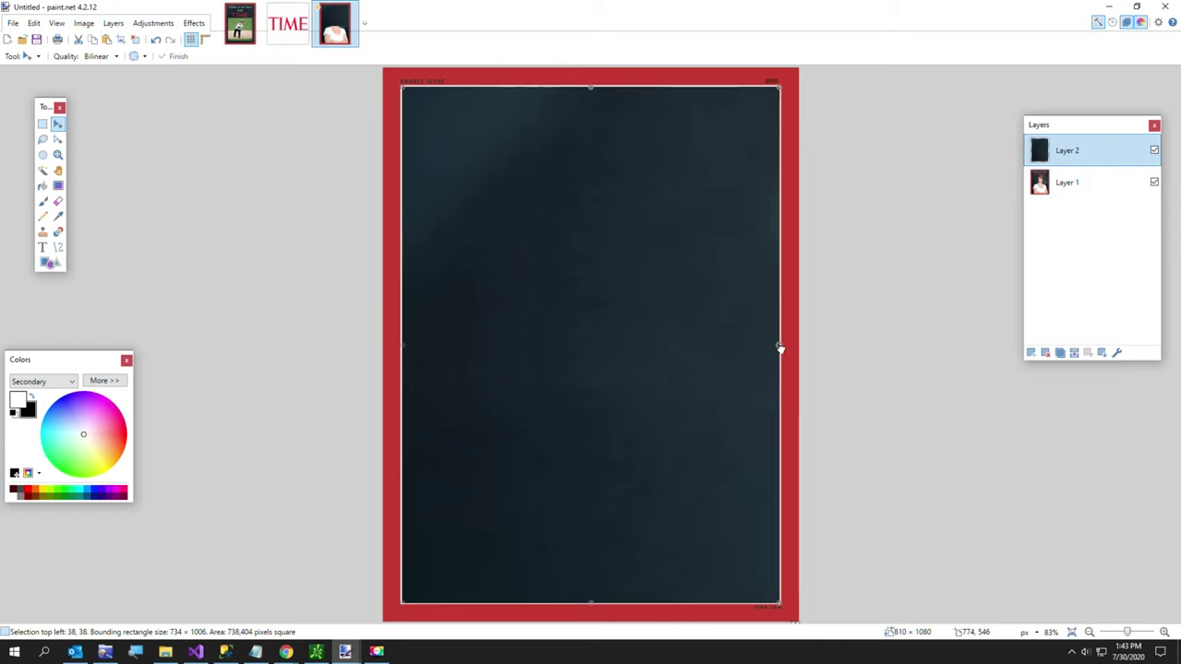
key("ctrl+d")
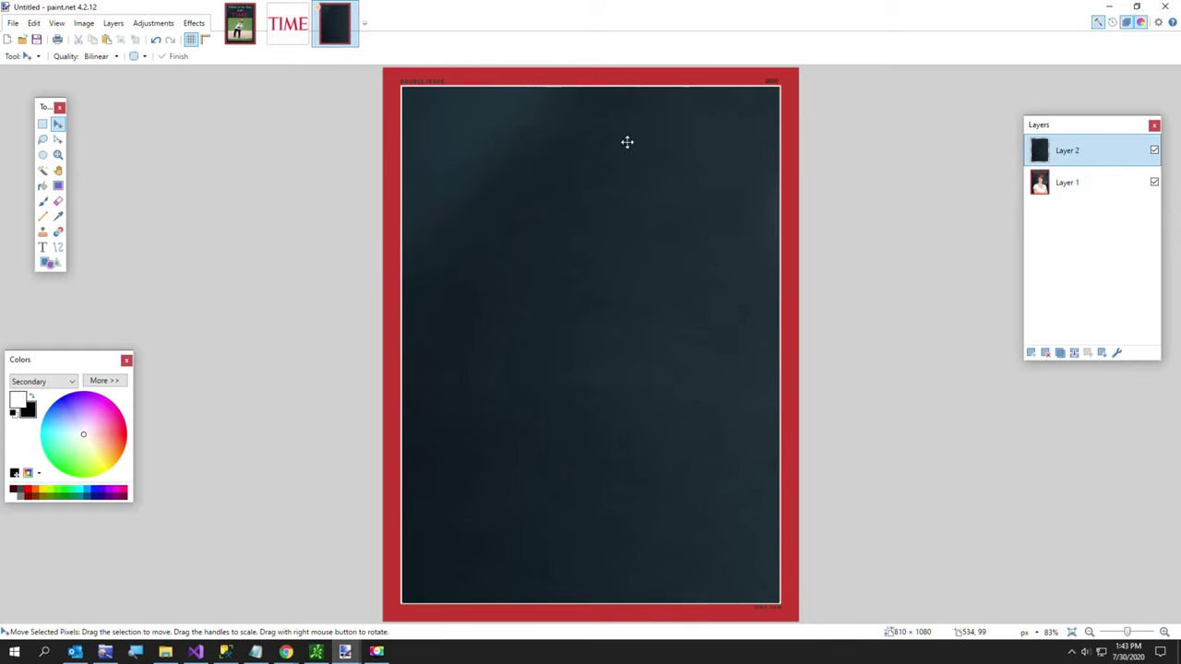
Rename the layer holding the stretched dark patch to Background.
double_click(1080, 152)
type("Backg")
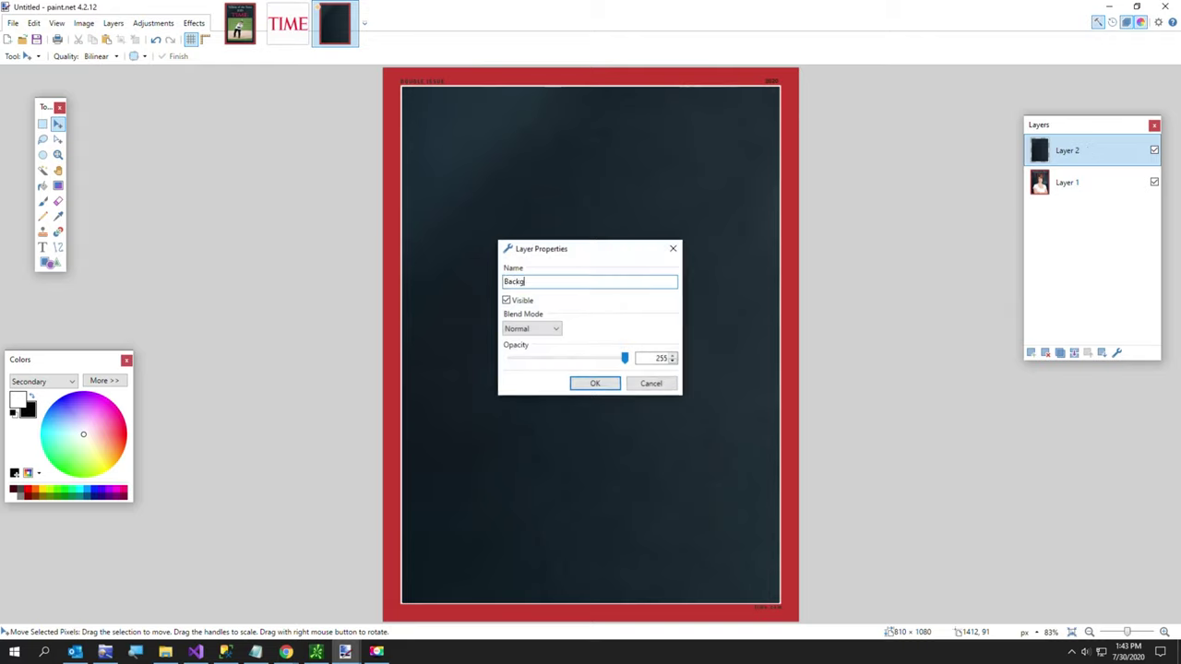
type("round")
key("Return")
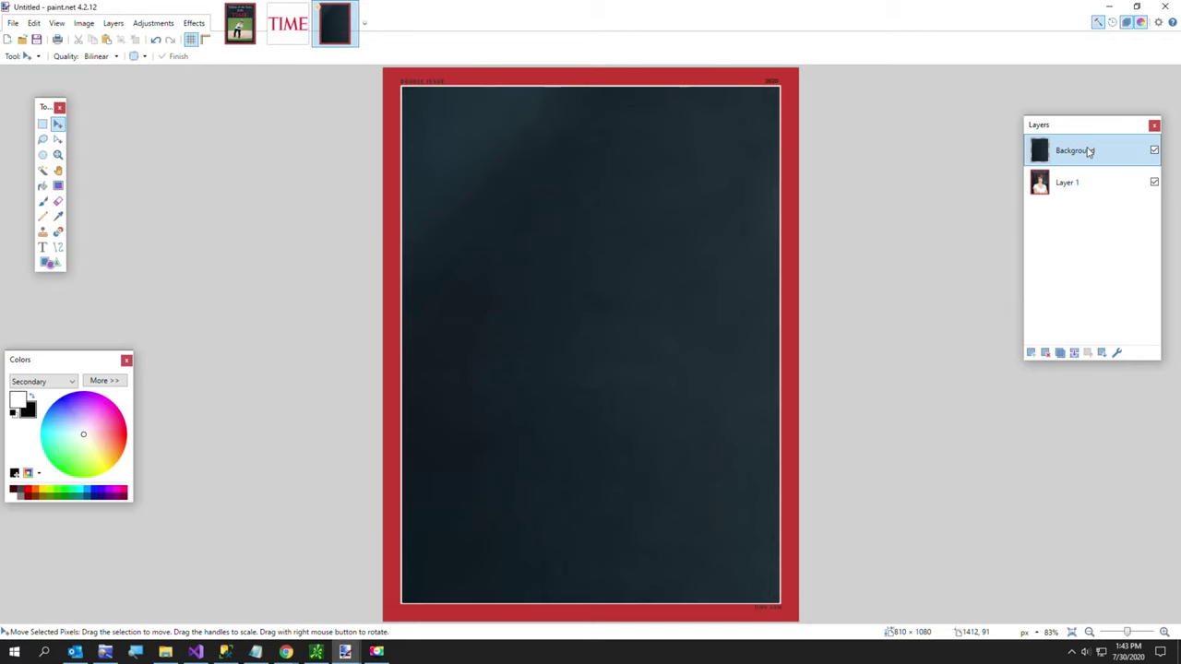
Add a new layer above Background and name it Text.
left_click(1031, 353)
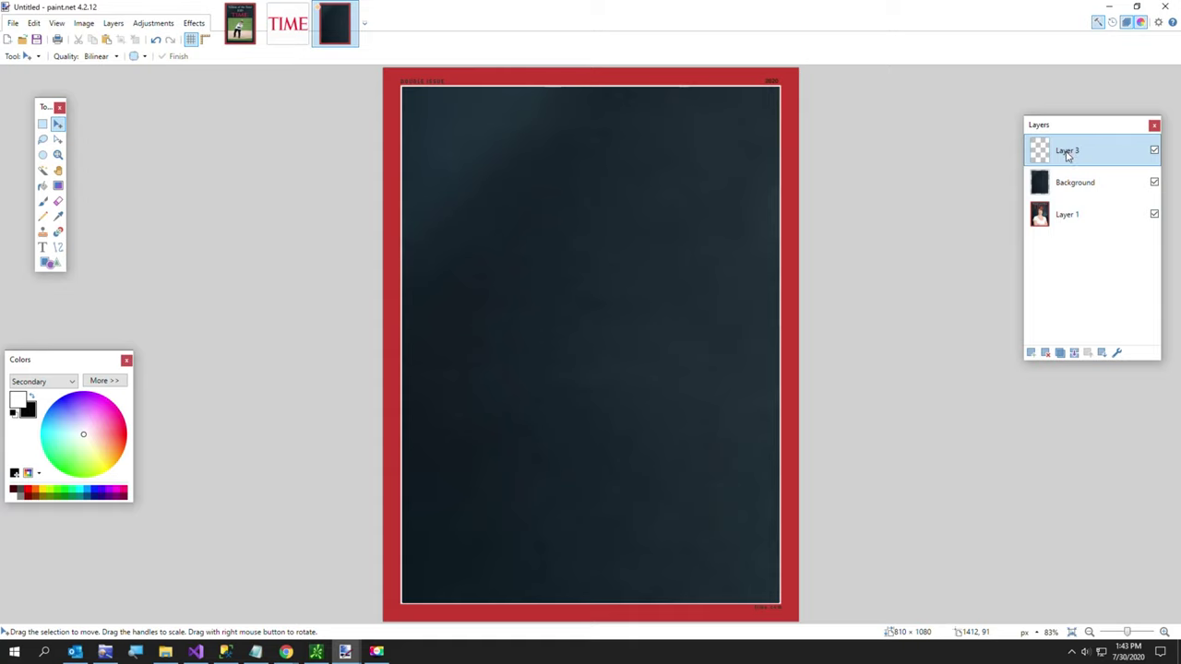
double_click(1068, 152)
type("Text")
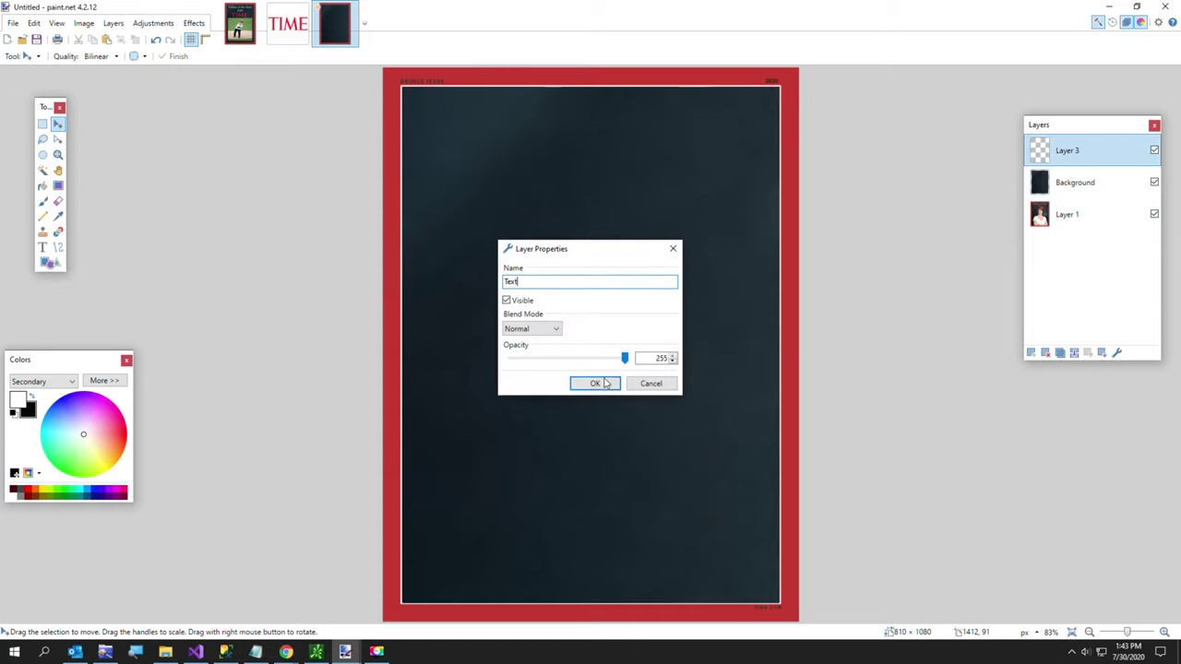
key("Return")
Add the centred two-line title "Villain of the Year" / "2020" in white Century Schoolbook 54 at the top of the cover.
key("t")
type("Vi")
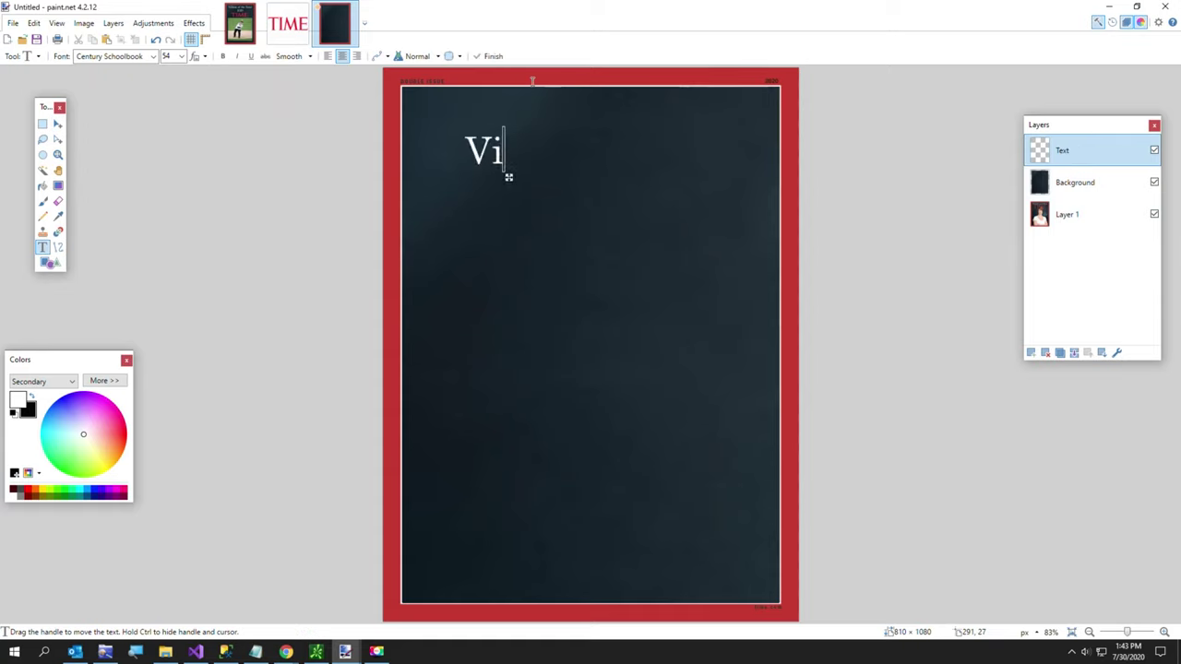
type("llain o")
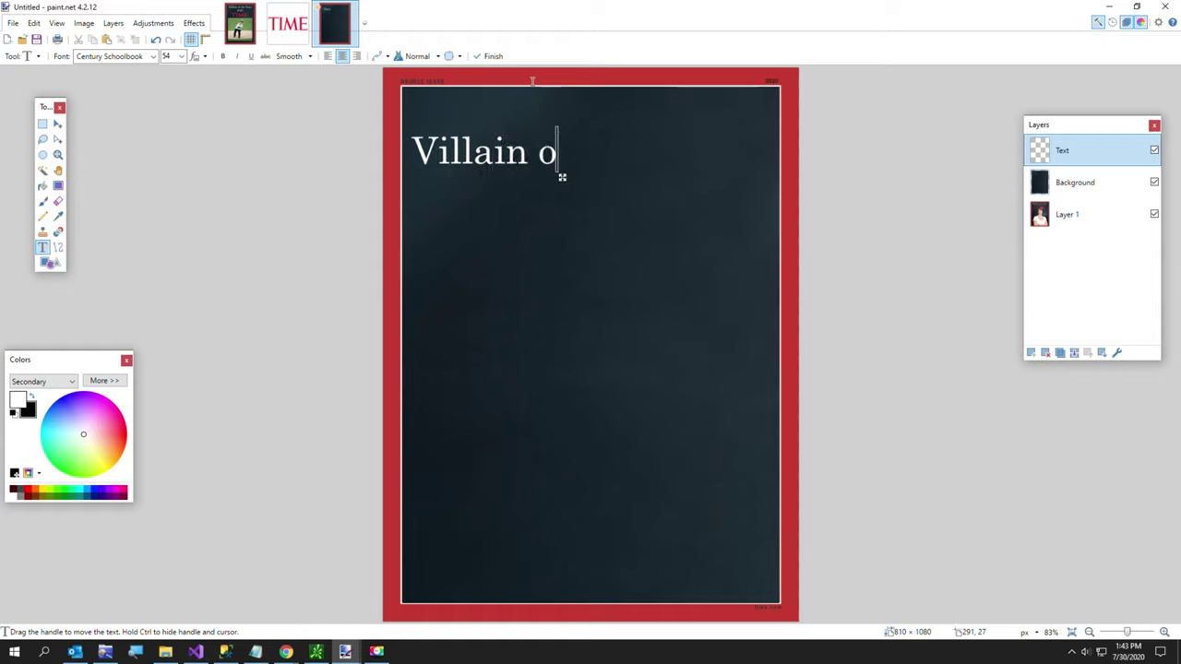
type("f the Year")
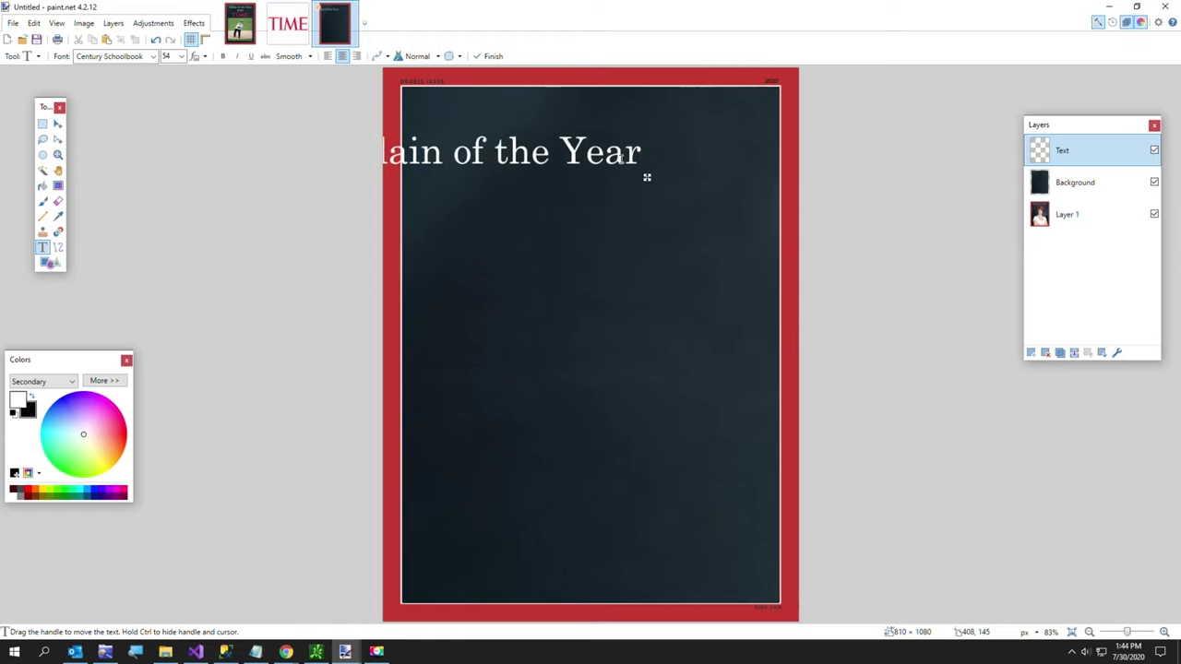
left_click_drag(649, 178, 753, 160)
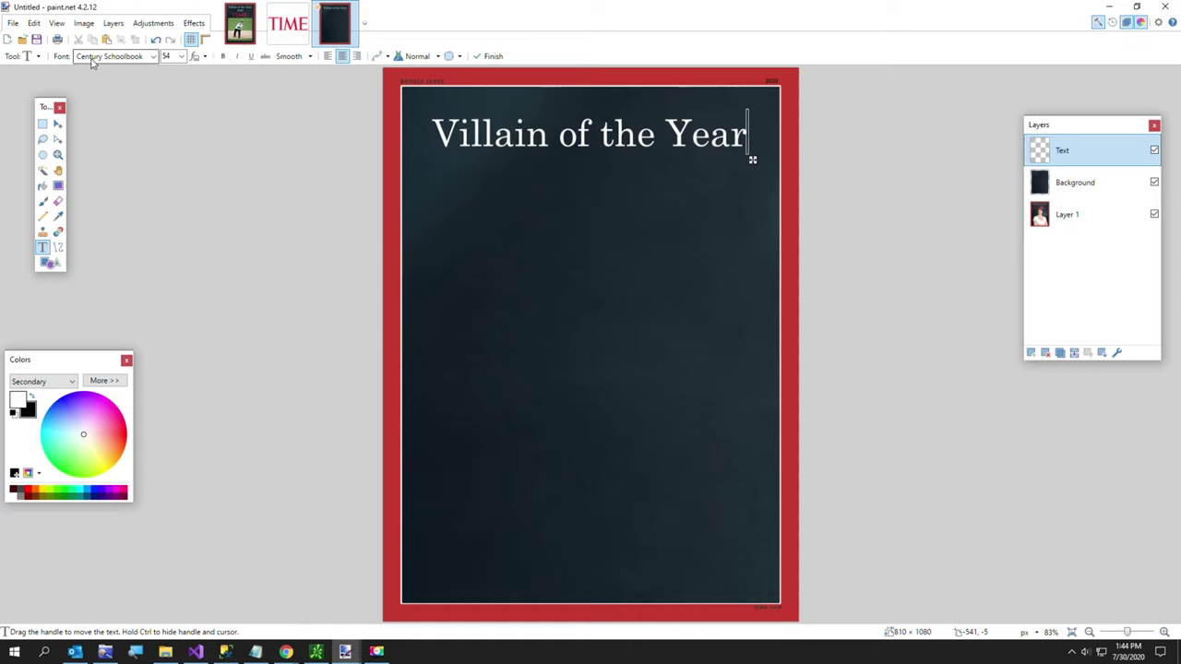
key("Return")
type("2020")
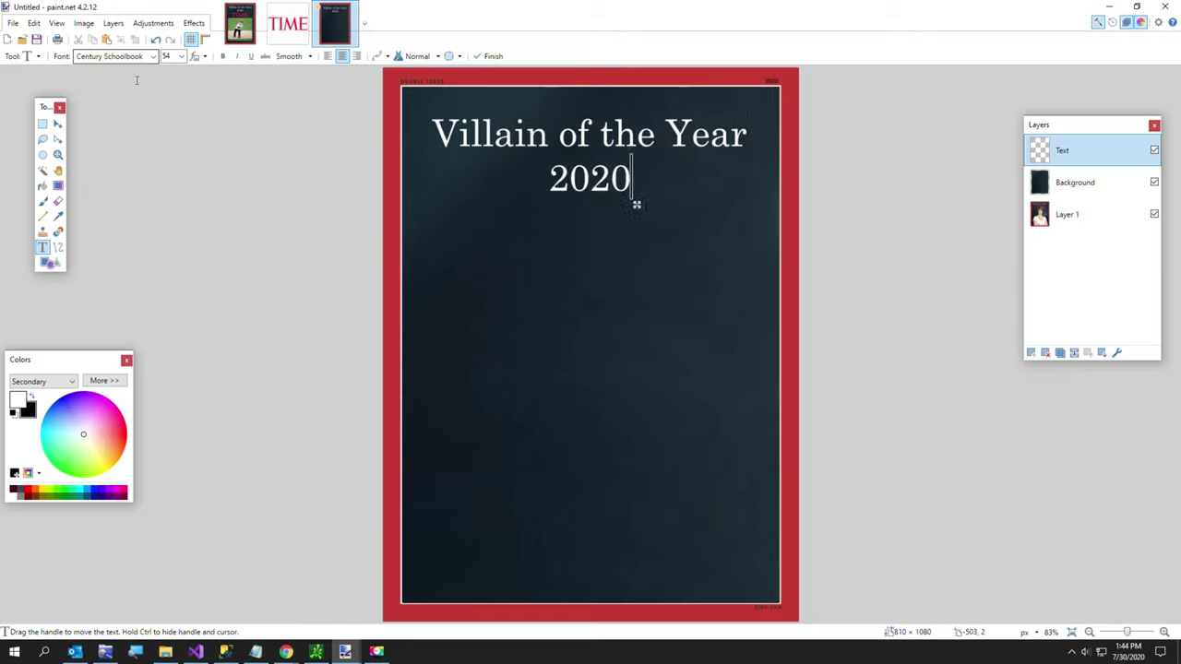
Select the two-line title, stretch it slightly downward to make the letters taller, and deselect it.
left_click(43, 124)
left_click_drag(413, 96, 758, 209)
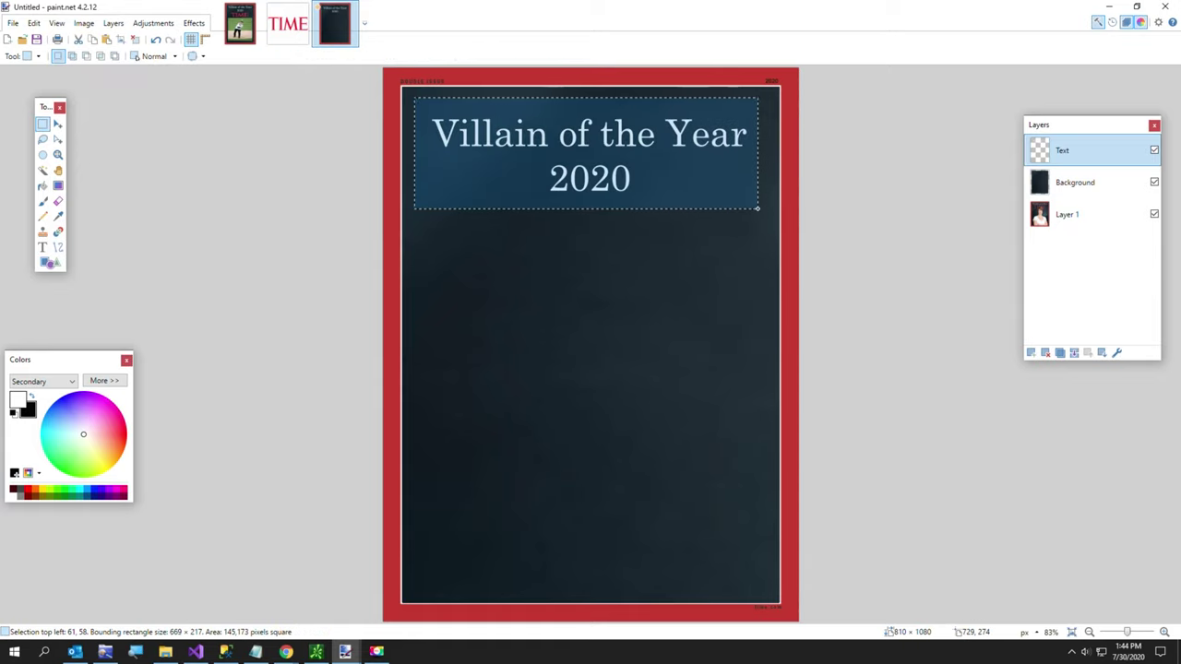
left_click(57, 124)
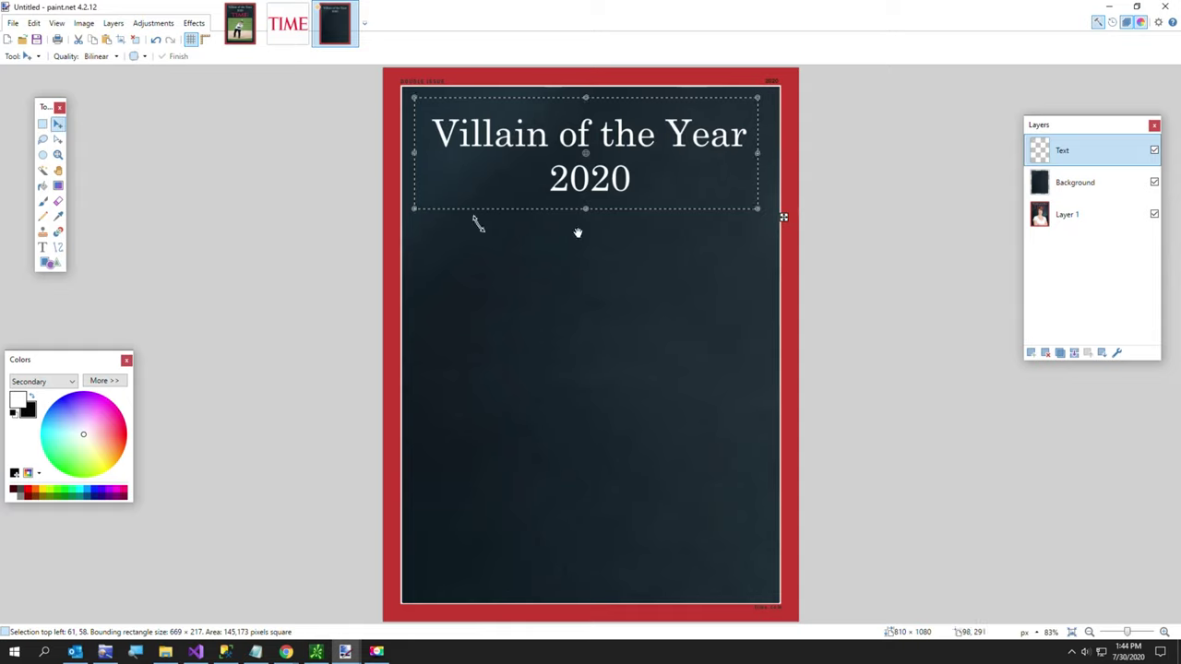
left_click_drag(585, 212, 583, 237)
key("ctrl+d")
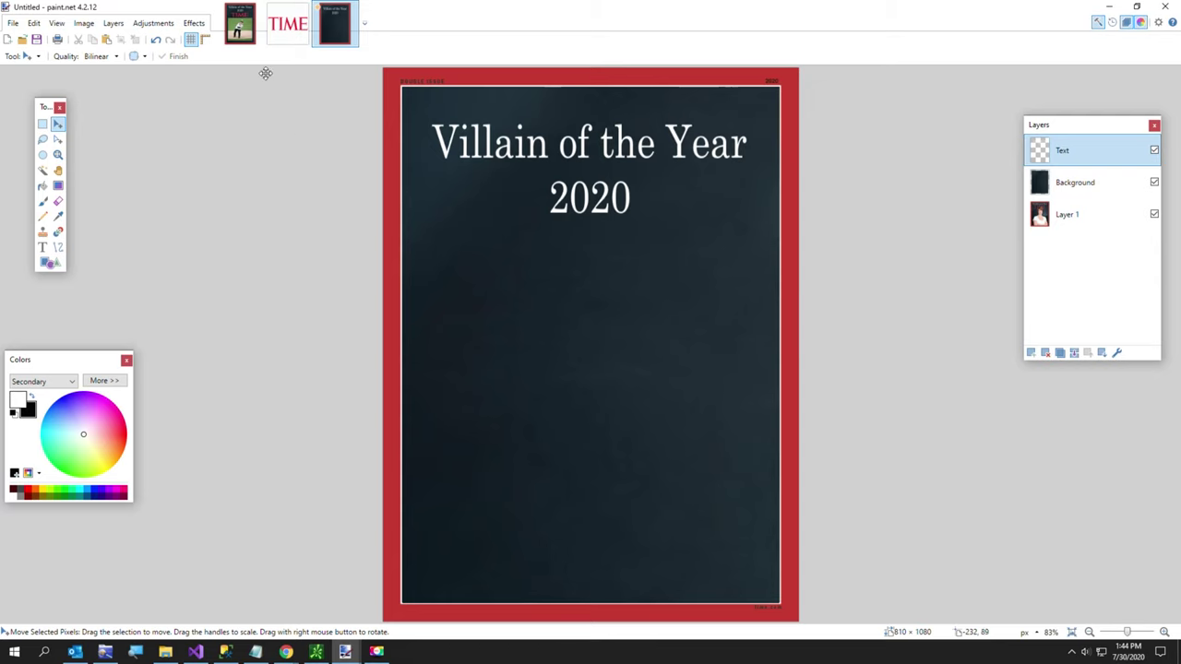
Close the Time.png image and copy the enlarged red Newscoop TIME logo from the browser.
left_click(284, 37)
left_click(306, 8)
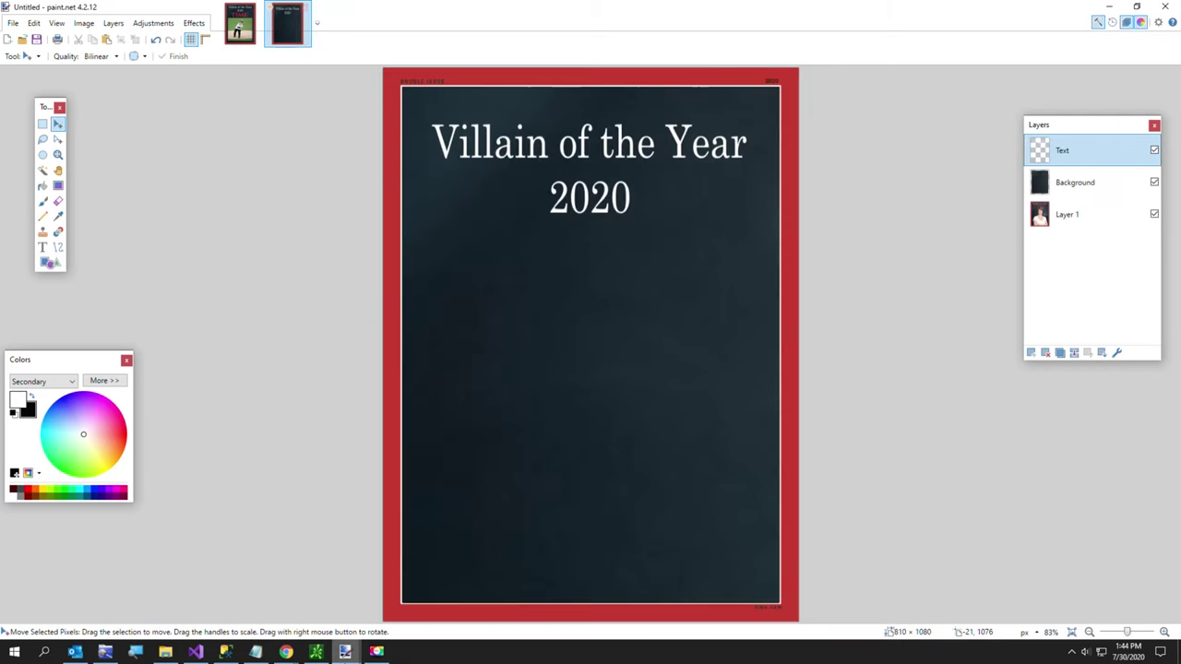
left_click(286, 652)
left_click(546, 621)
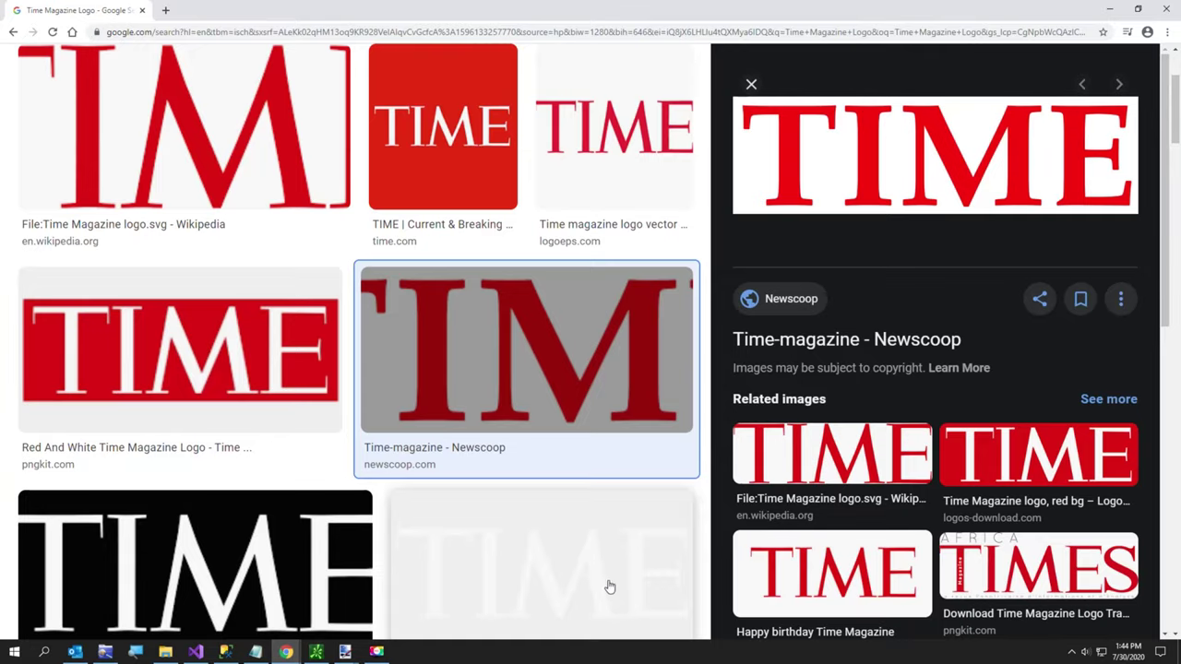
right_click(908, 171)
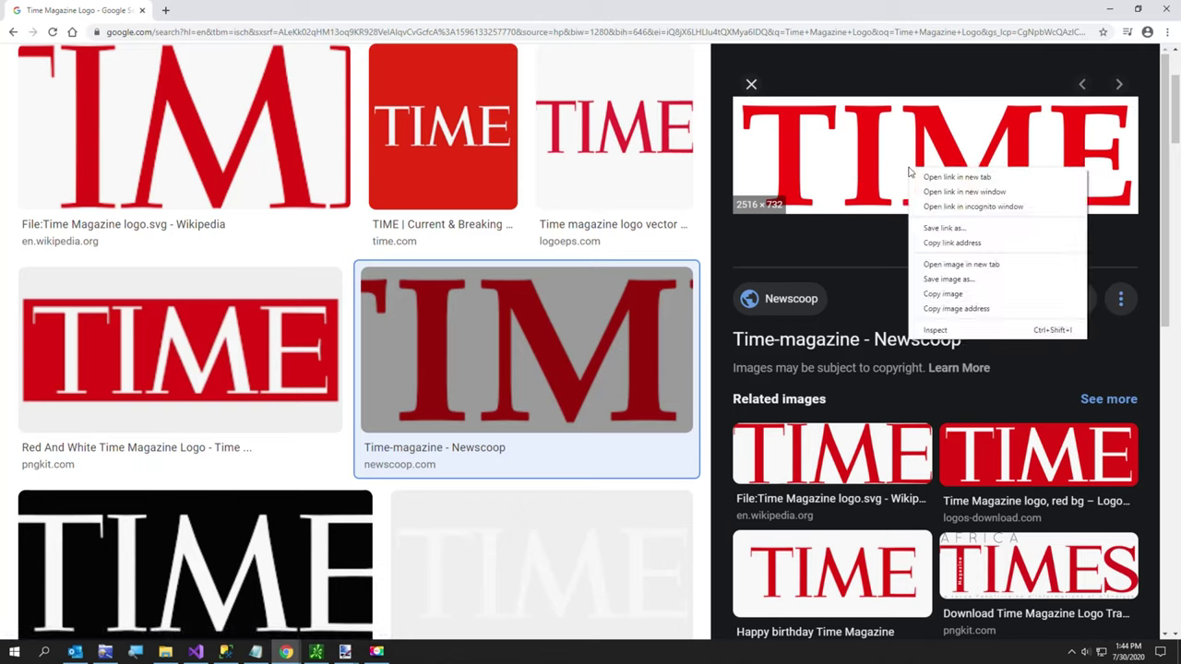
left_click(933, 295)
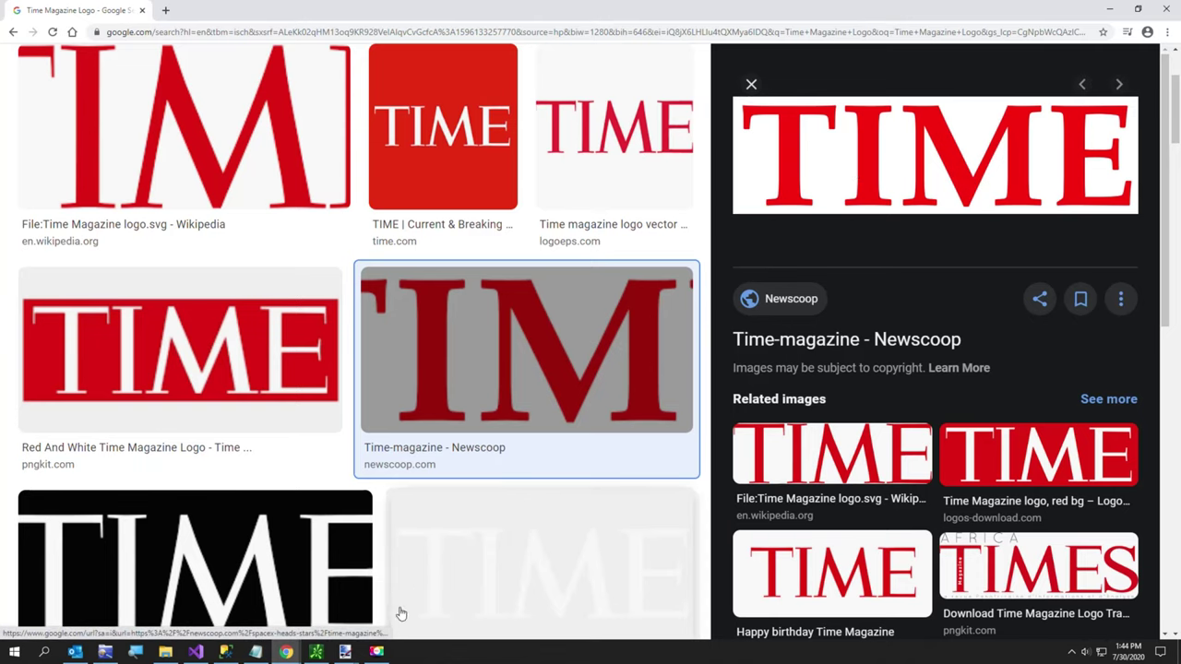
Switch to paint.net, paste the copied TIME logo into a new image, and resize it proportionally to 400 pixels high.
left_click(344, 651)
left_click(369, 600)
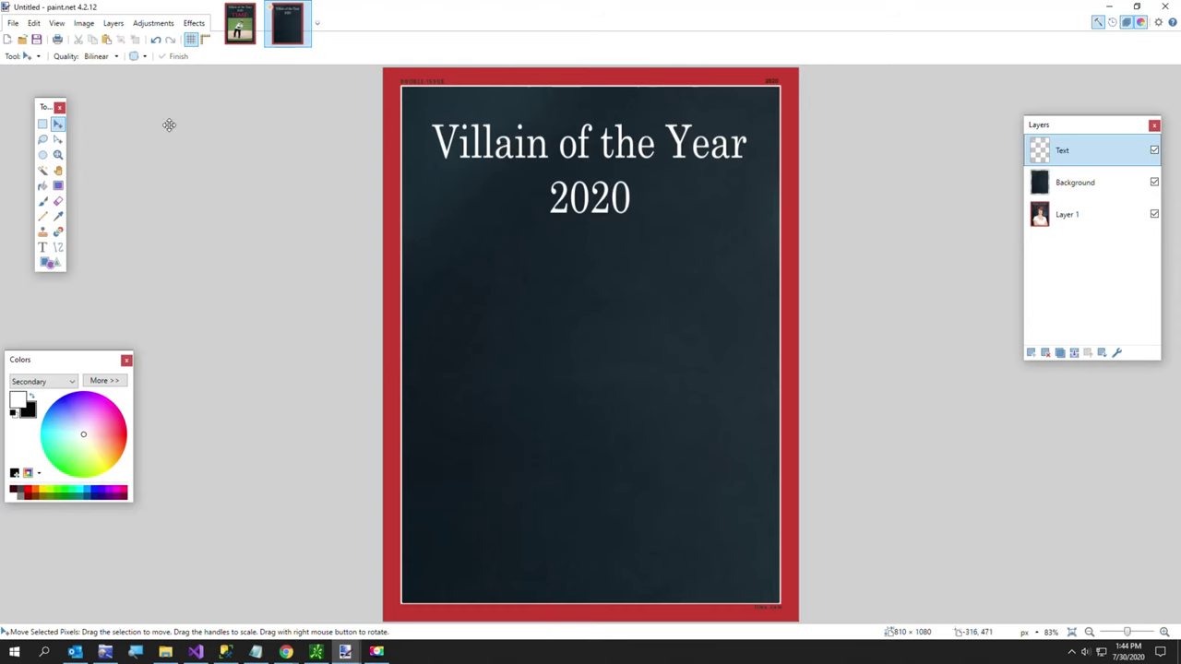
left_click(33, 23)
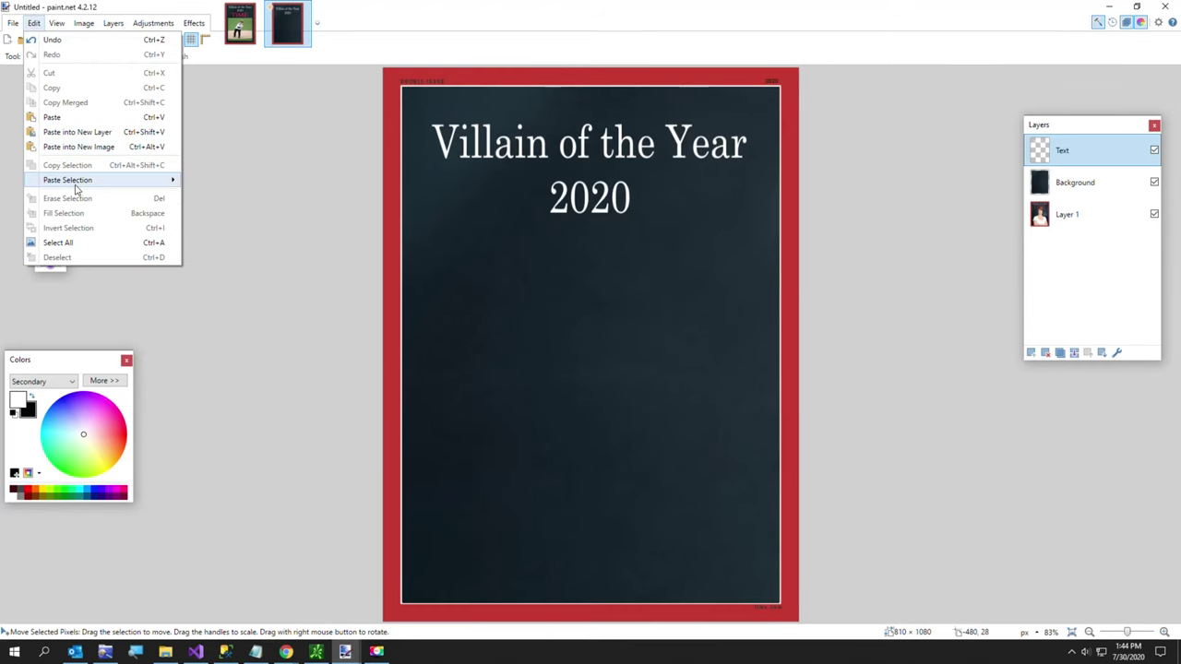
left_click(72, 145)
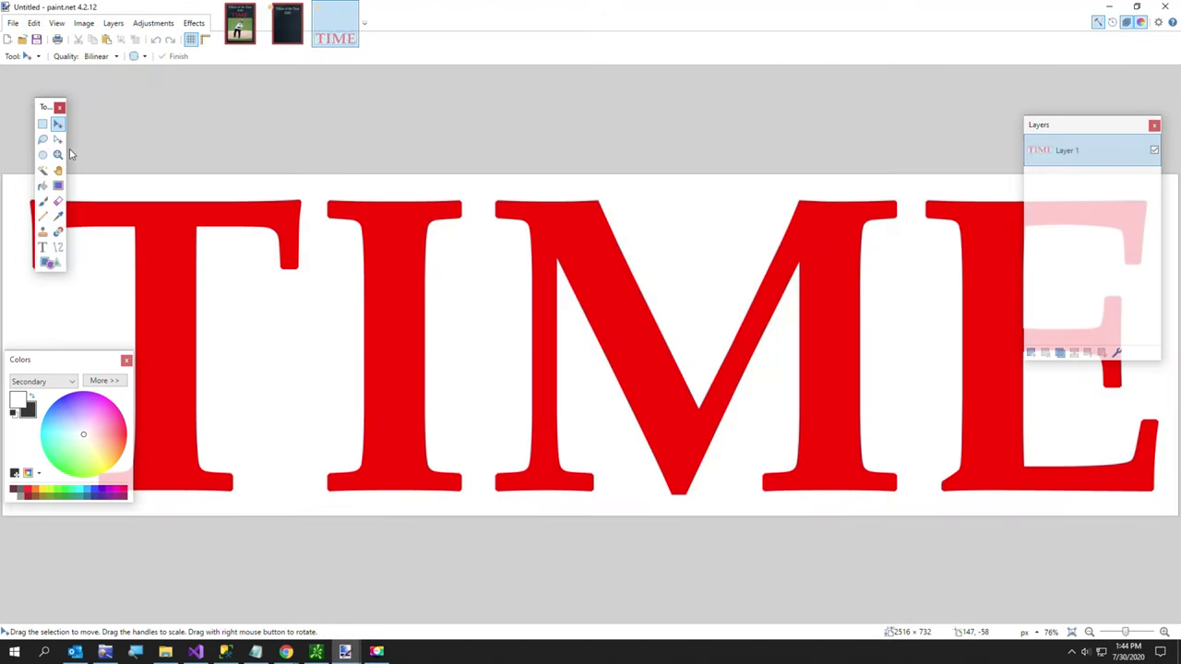
left_click(83, 24)
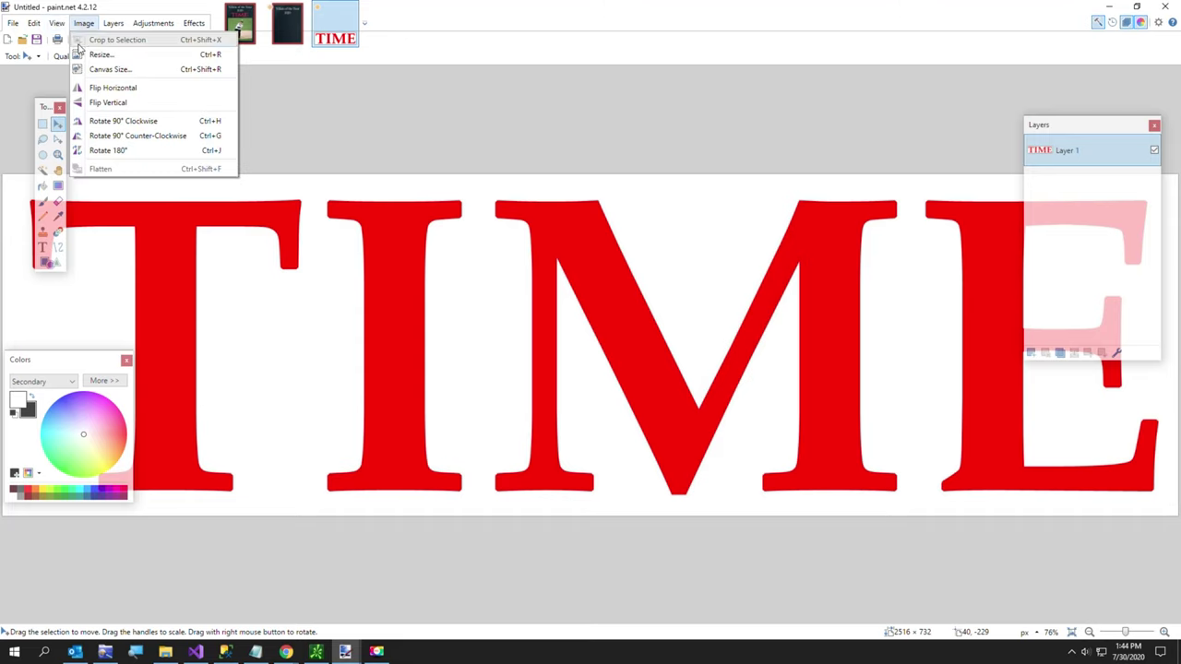
left_click(83, 62)
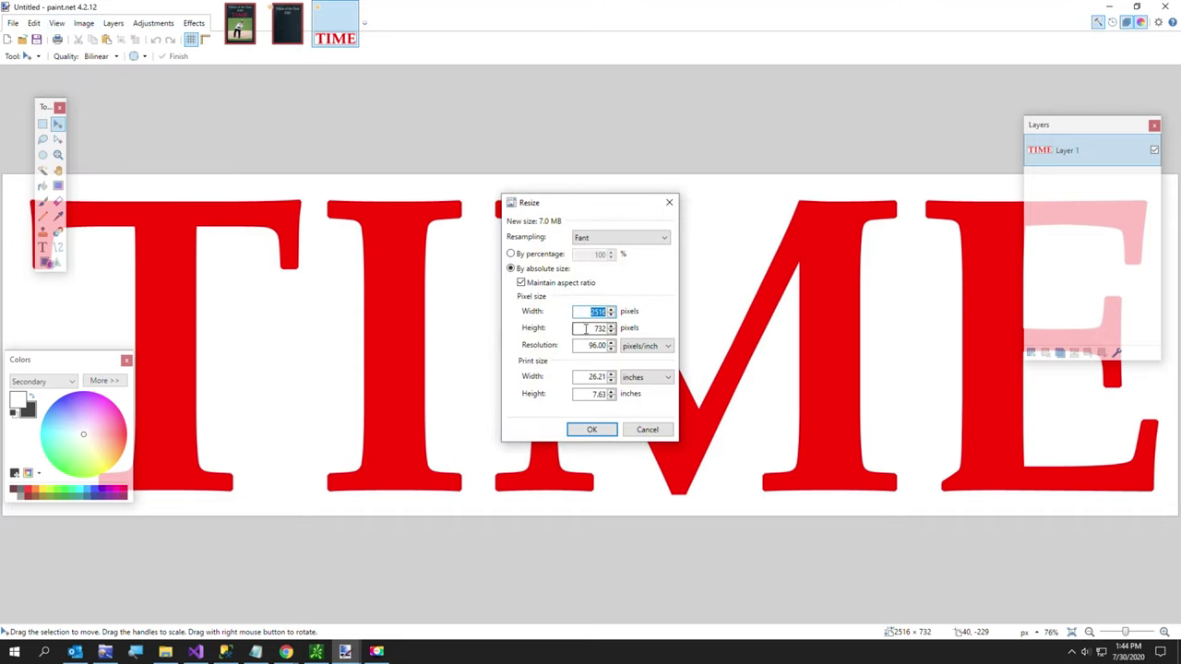
left_click_drag(586, 328, 620, 328)
type("400")
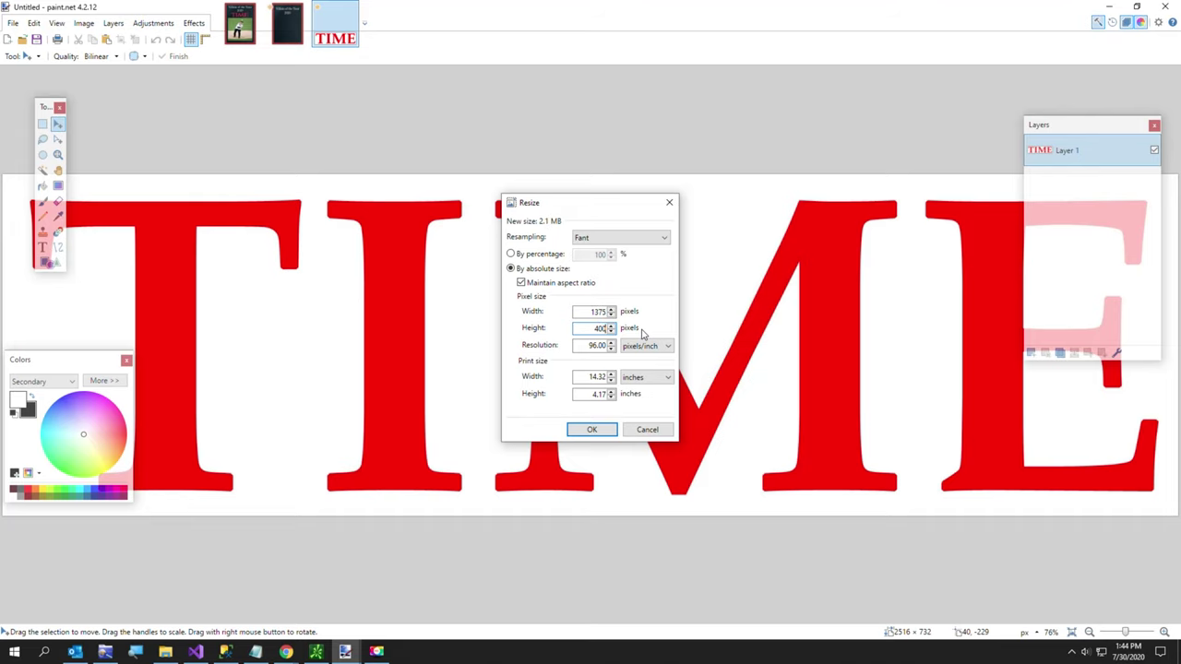
key("Return")
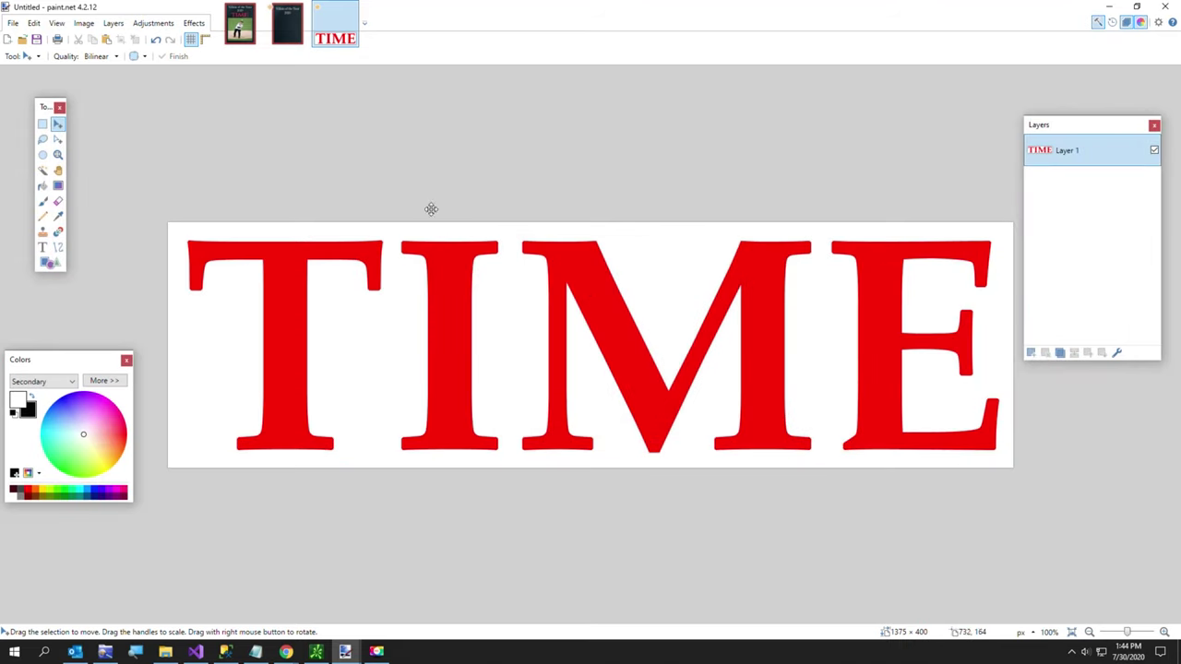
Save the resized logo as the PNG "Time White Background" in C:\Temp with auto-detected bit depth.
left_click(14, 25)
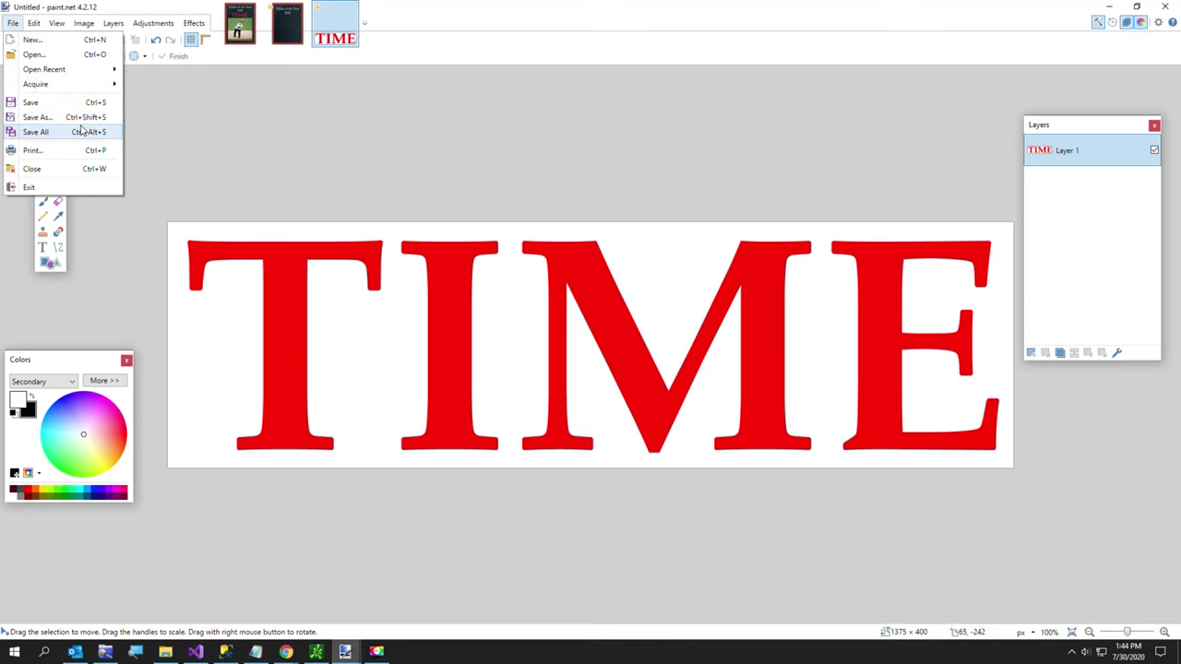
left_click(81, 120)
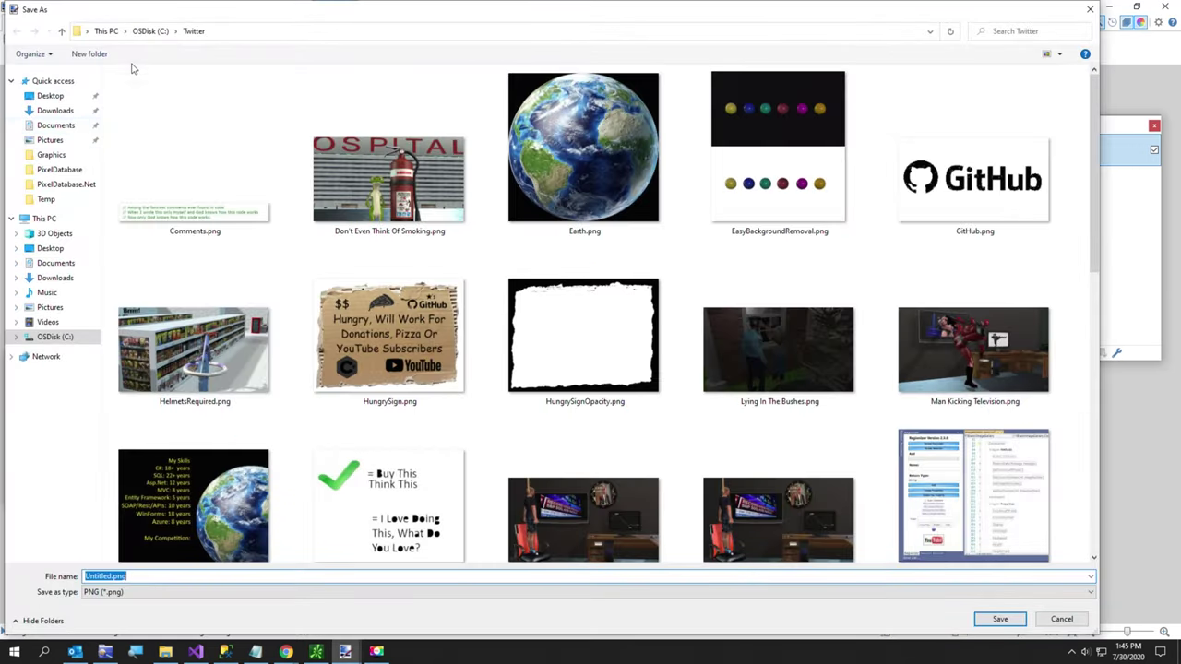
left_click(153, 33)
scroll(170, 306, "down", 1)
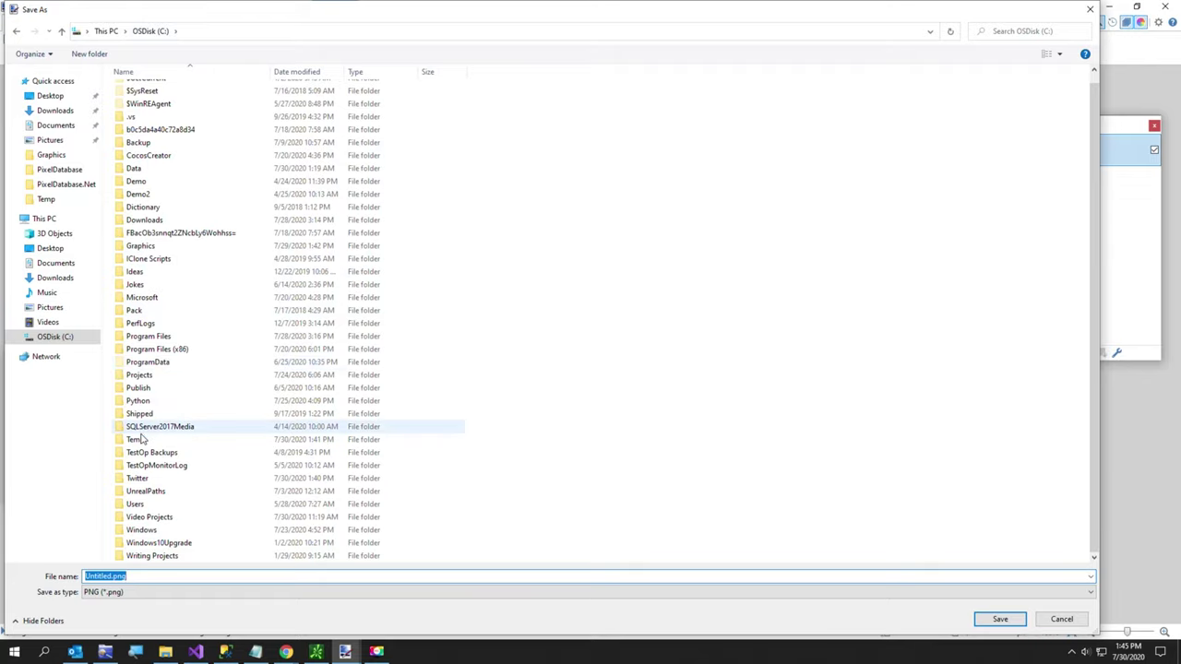
double_click(138, 439)
left_click(147, 575)
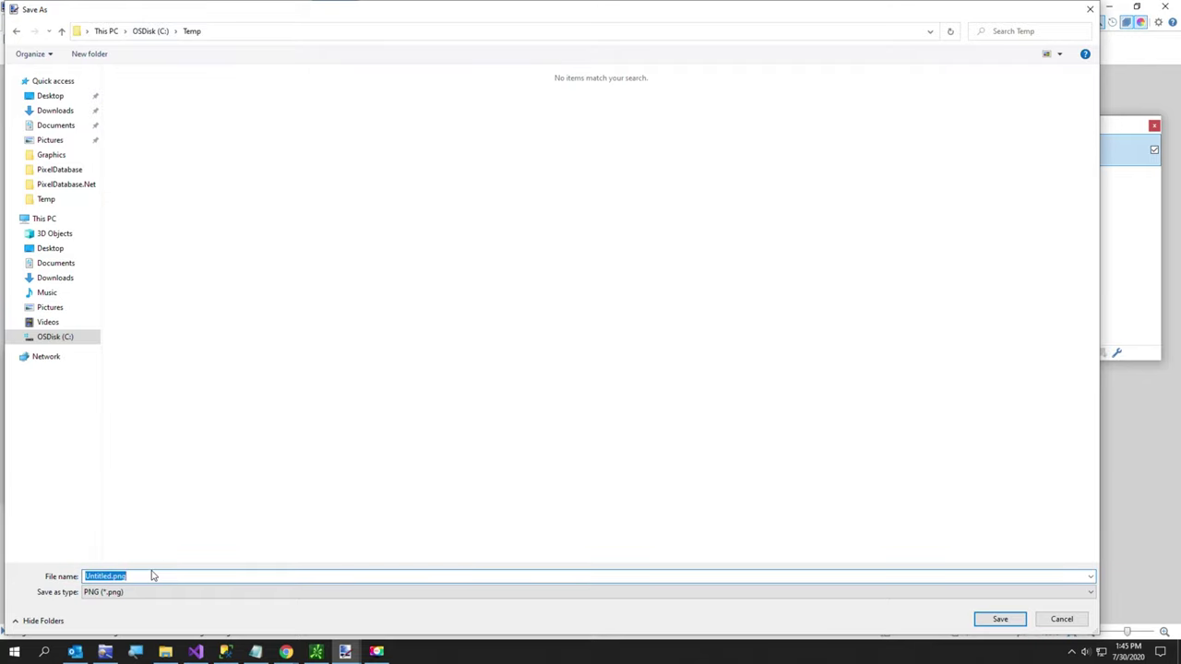
type("Time White Background")
key("Return")
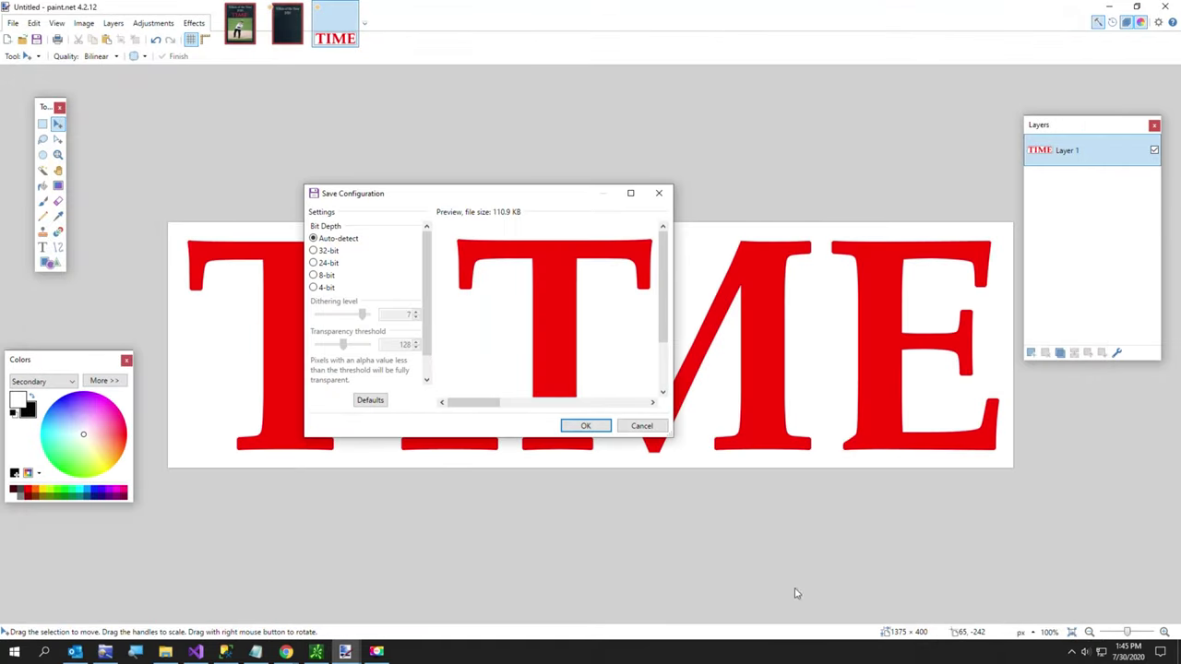
left_click(585, 428)
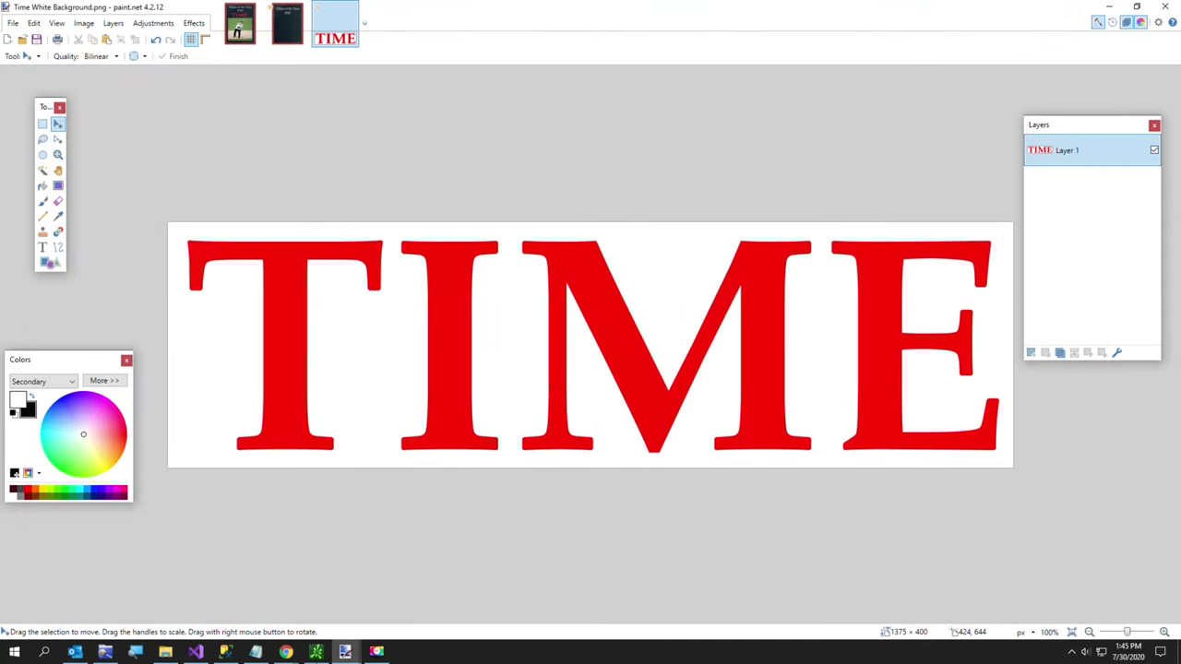
Open pixeldatabase.net in a new Chrome window and load Time White Background.png from the Temp folder.
right_click(293, 645)
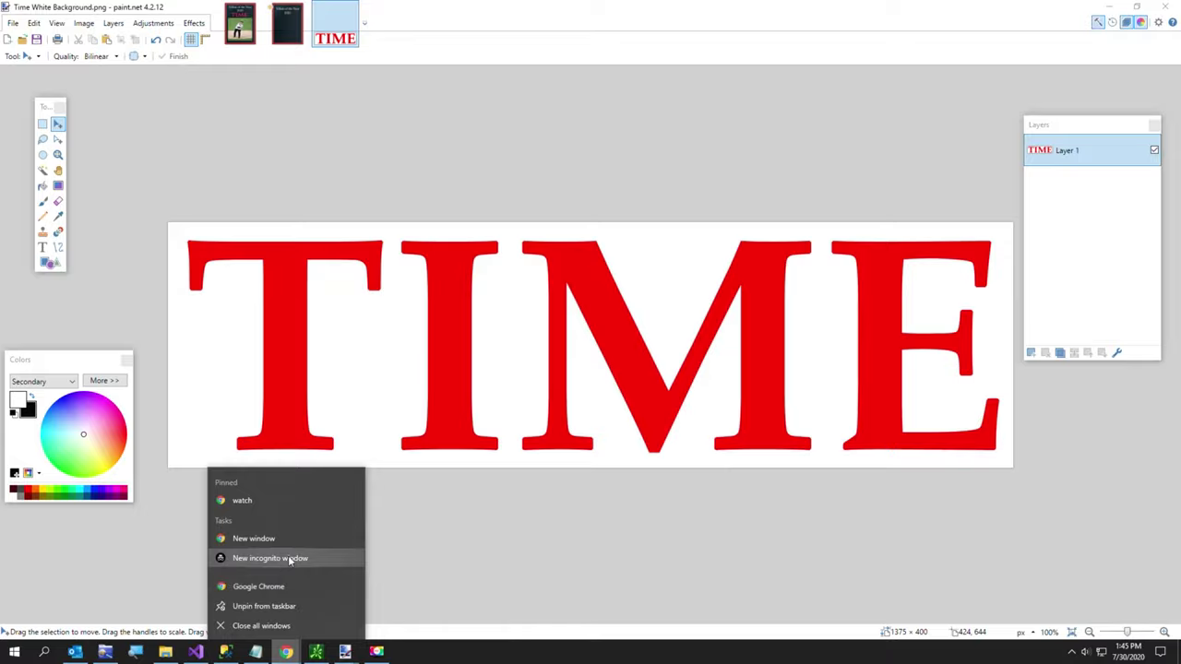
left_click(281, 559)
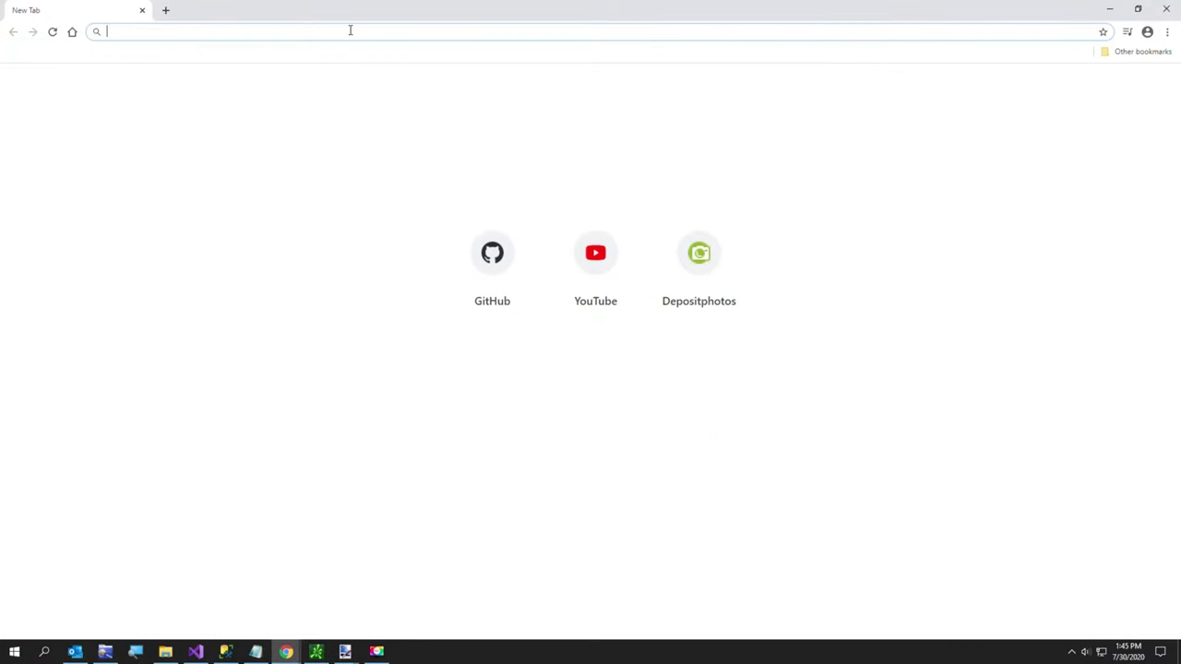
type("pixeldatabase.net")
key("Return")
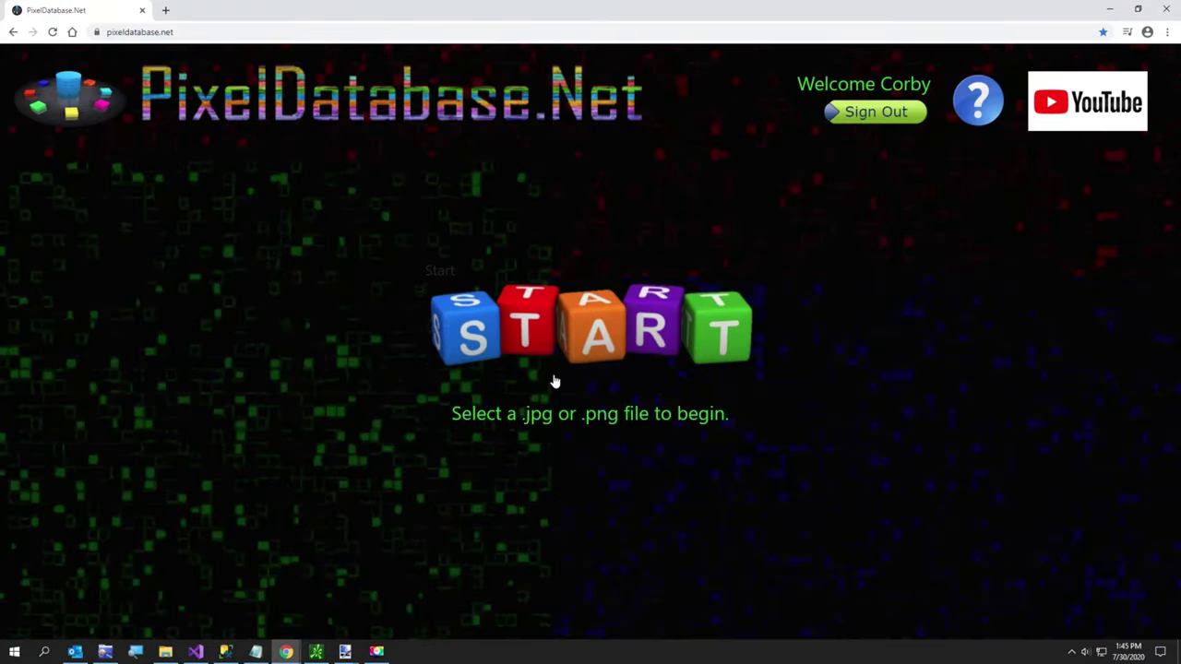
left_click(550, 348)
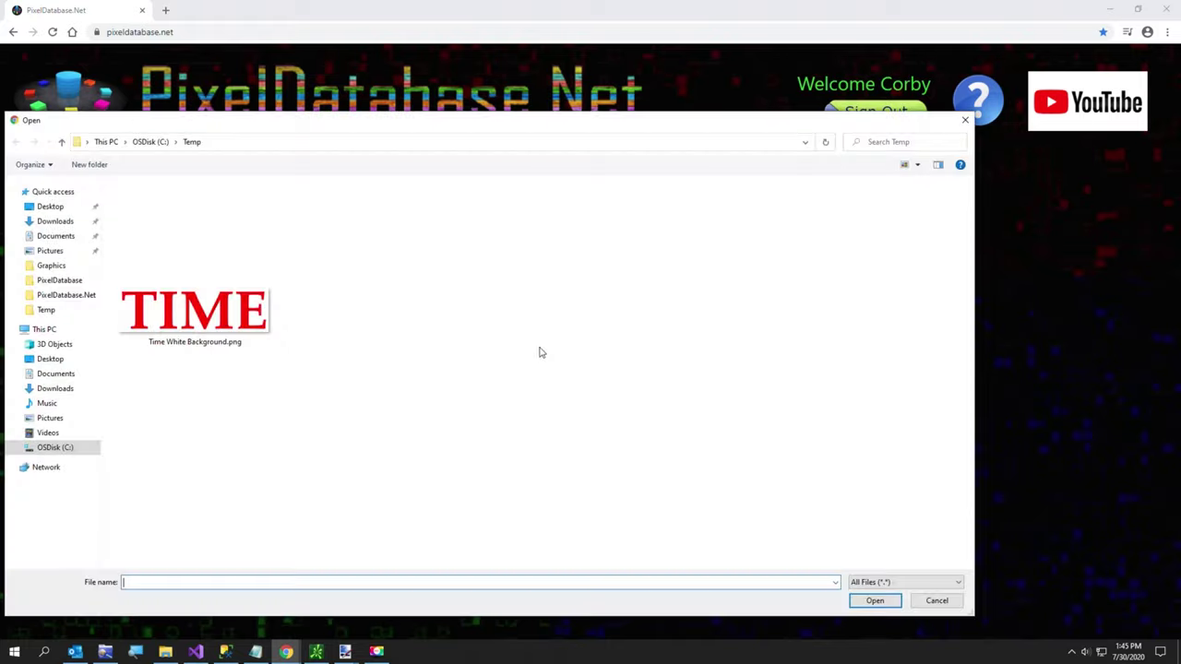
double_click(217, 314)
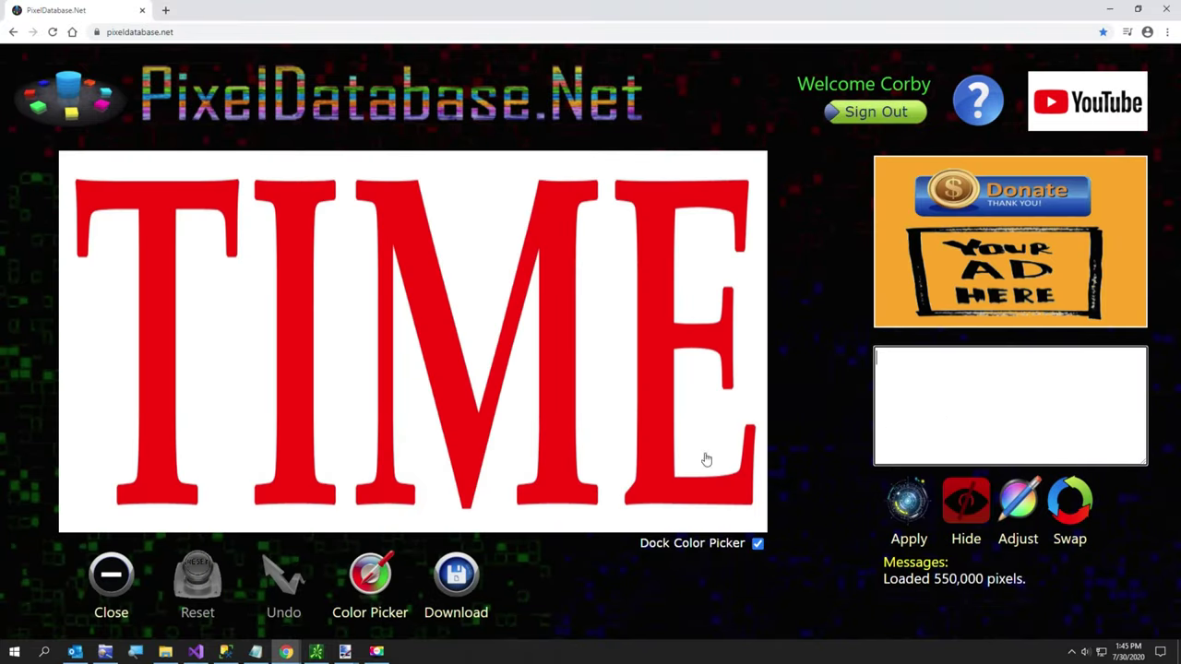
Turn on the Color Picker and sample the logo's red letters and white background.
left_click(375, 584)
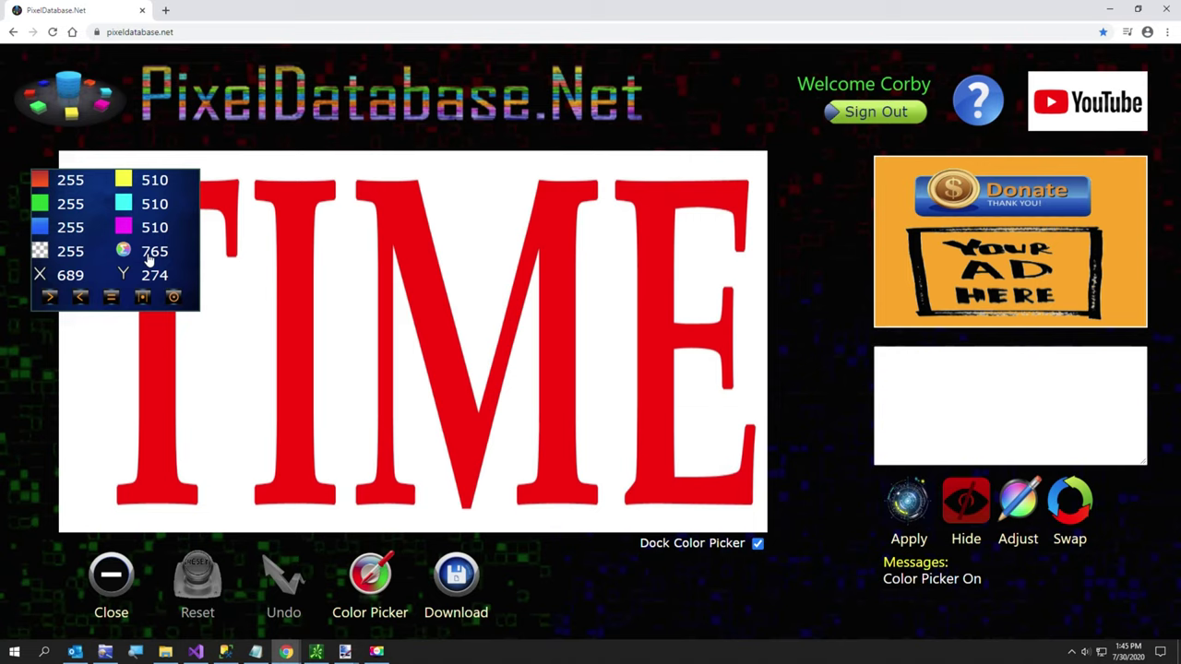
left_click(445, 321)
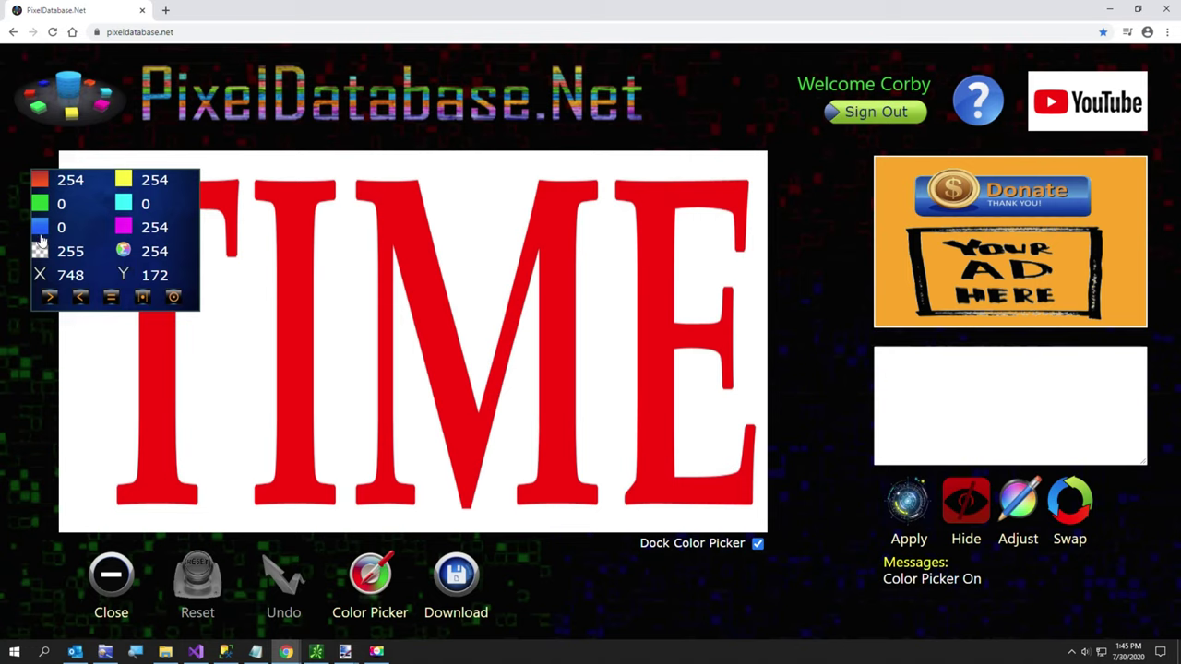
left_click(240, 363)
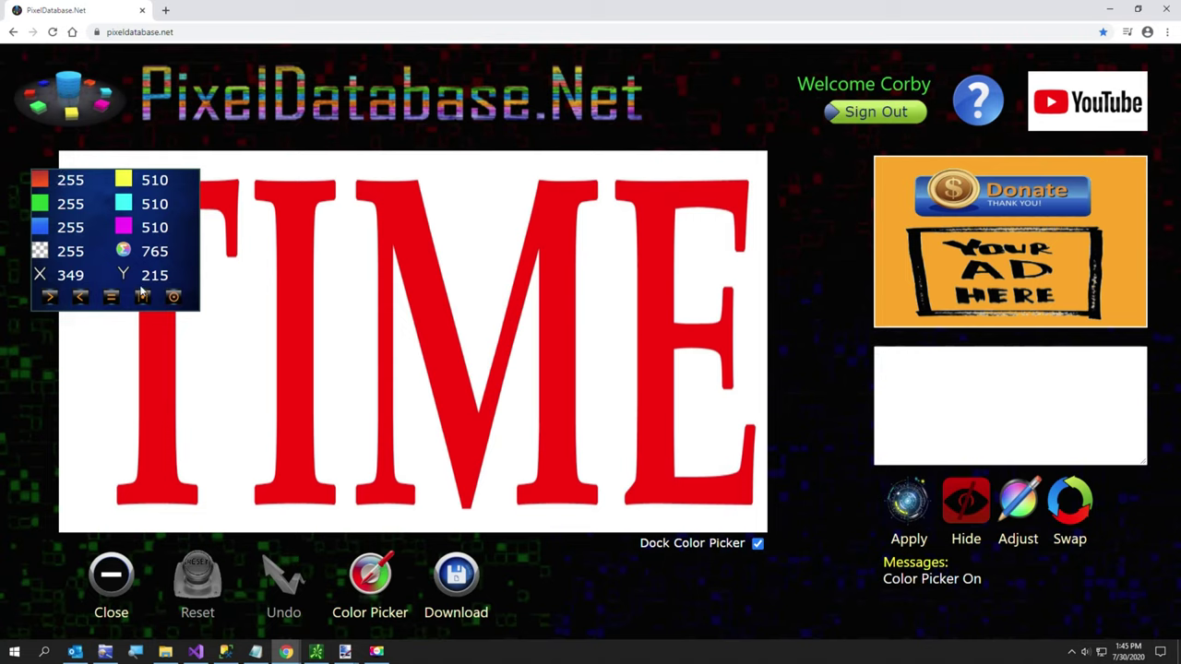
Apply a Hide query with Total > 700 to the logo's white background, and reapply it with the threshold at 600.
left_click(905, 368)
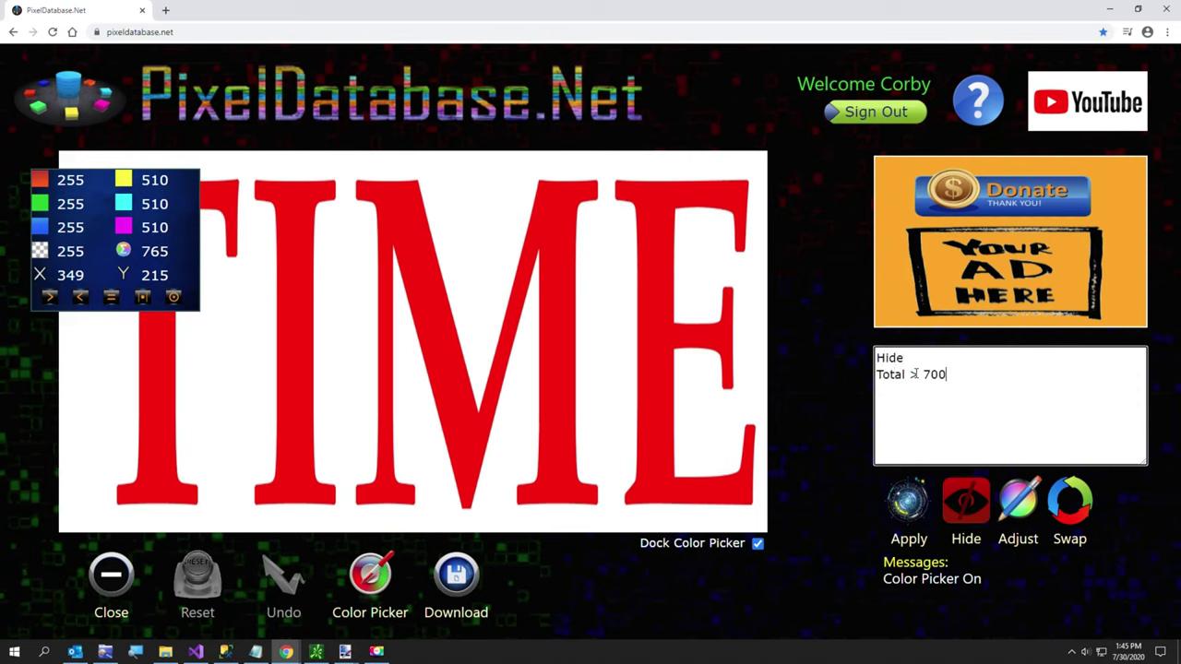
left_click(905, 505)
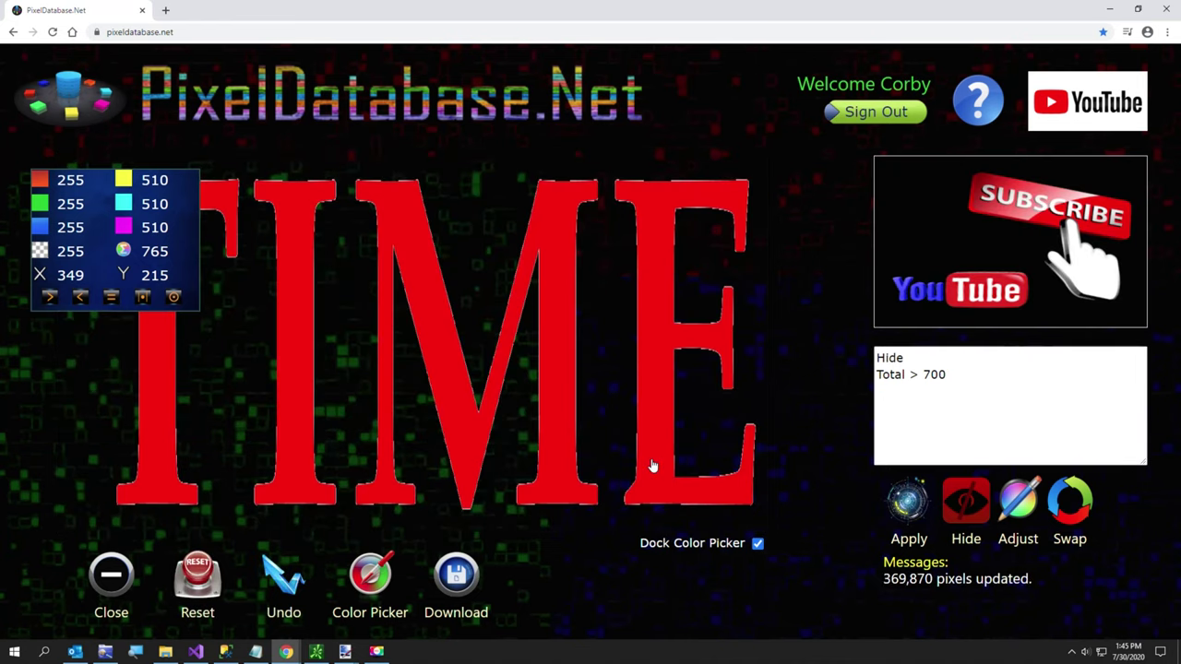
double_click(925, 373)
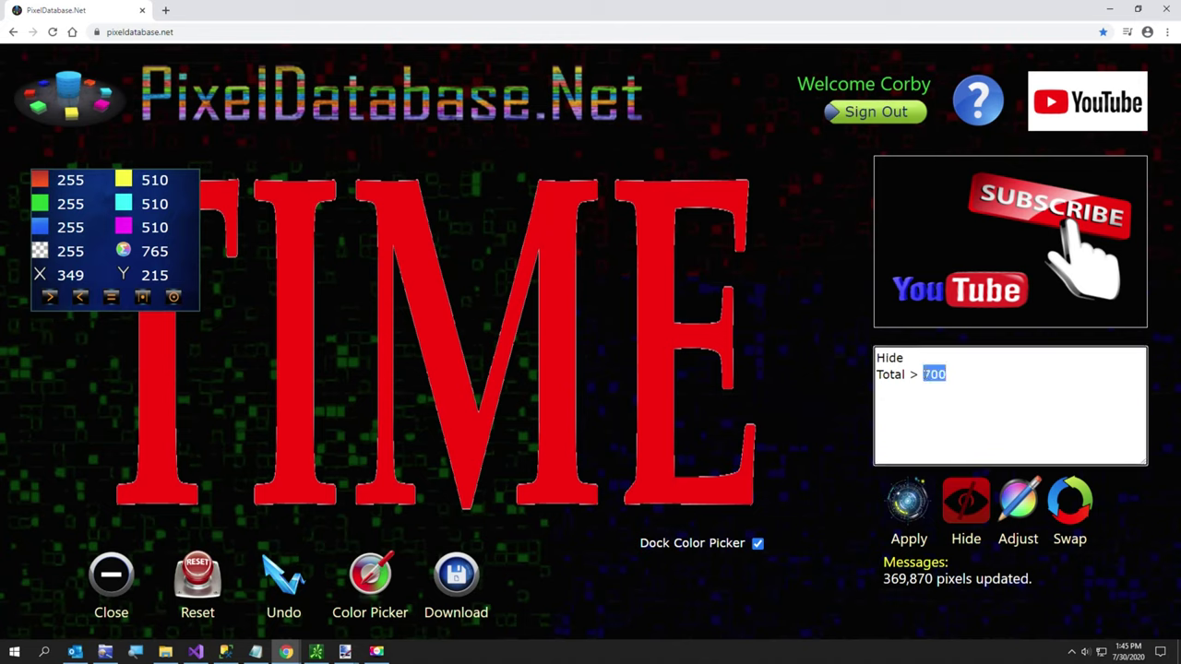
type("6")
left_click(909, 506)
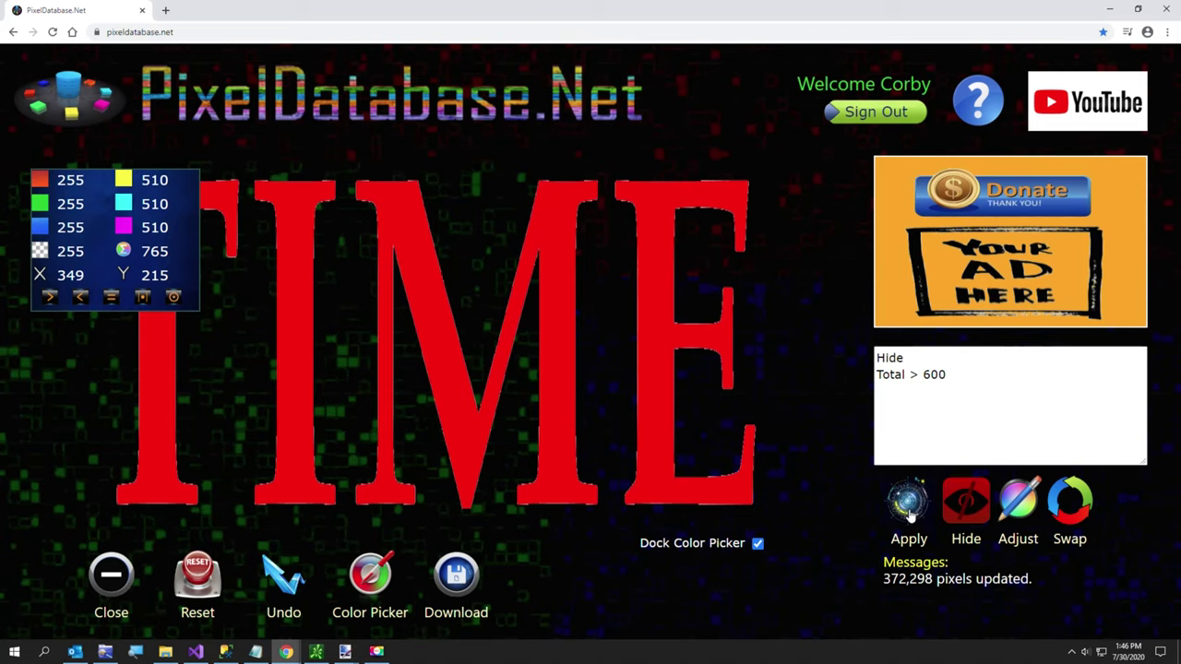
Download the edited logo and save it as the PNG "Time Transparent" in C:\Temp.
left_click(451, 594)
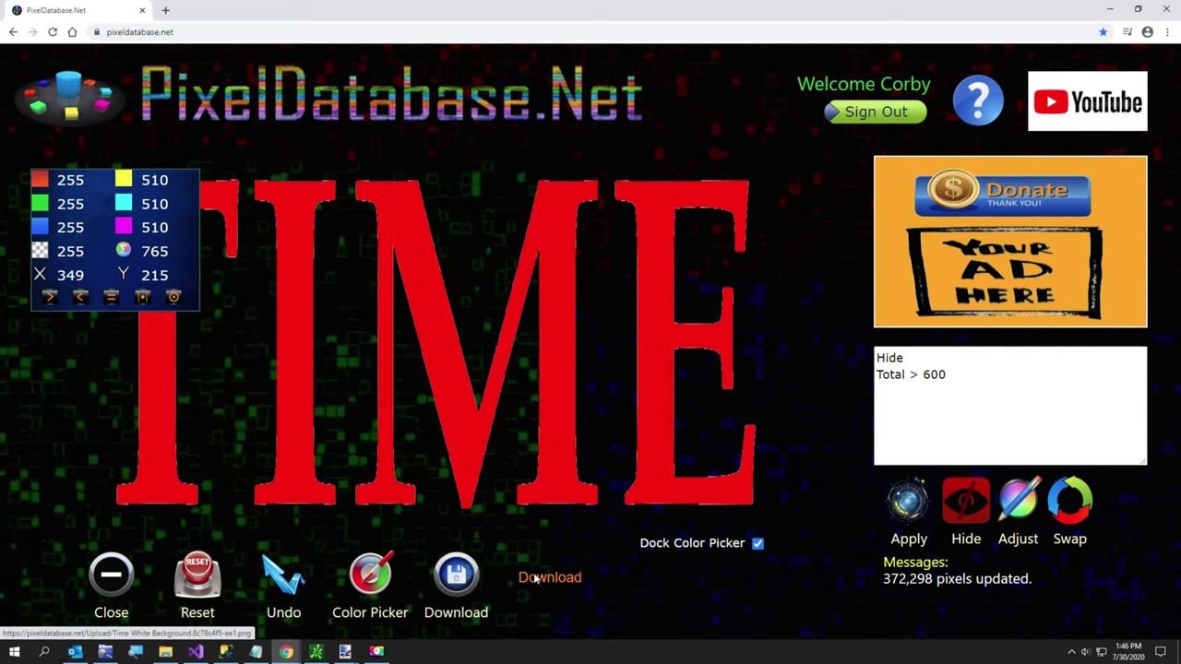
left_click(506, 551)
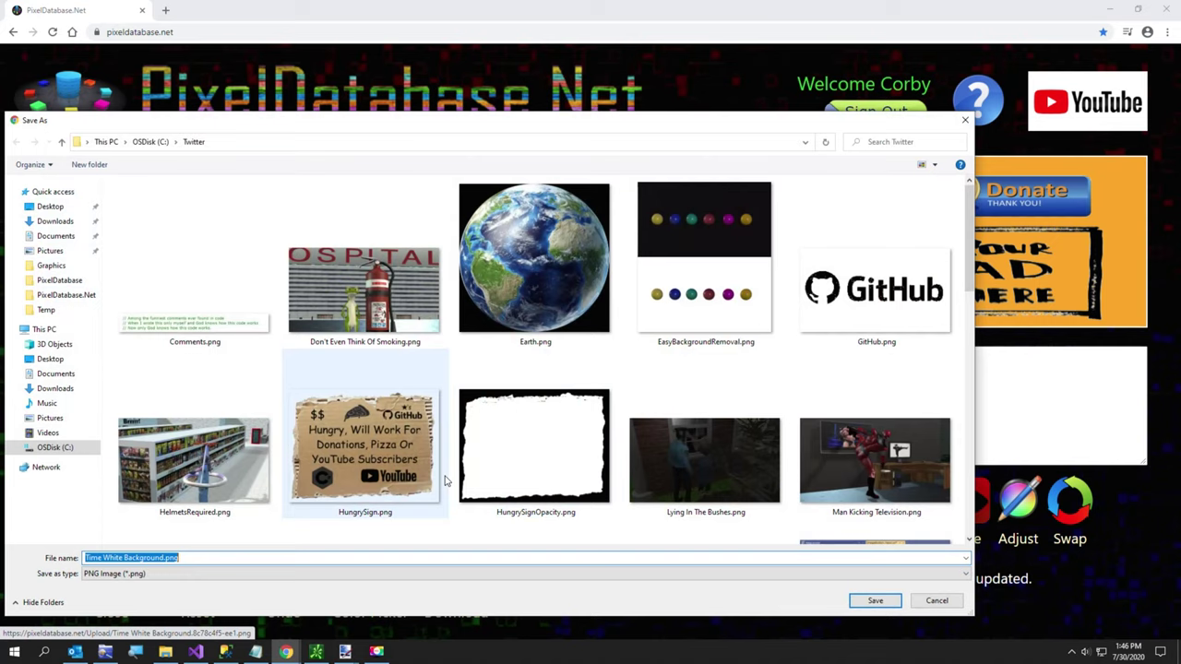
left_click(151, 141)
scroll(137, 432, "down", 1)
scroll(137, 432, "down", 3)
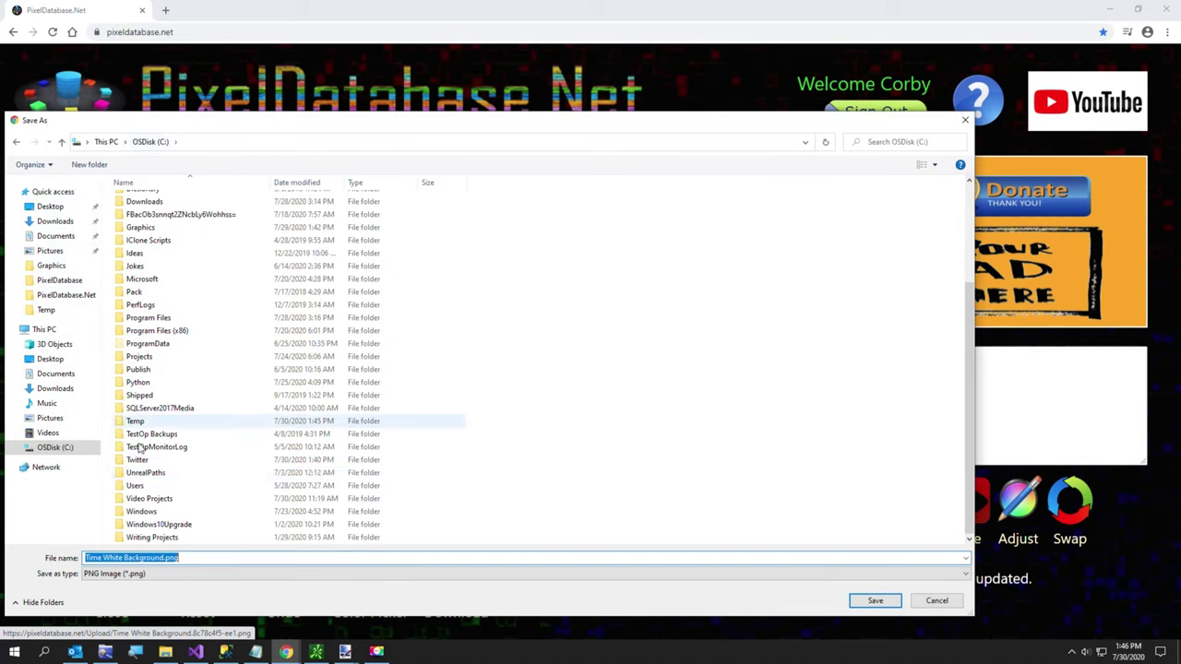
double_click(138, 421)
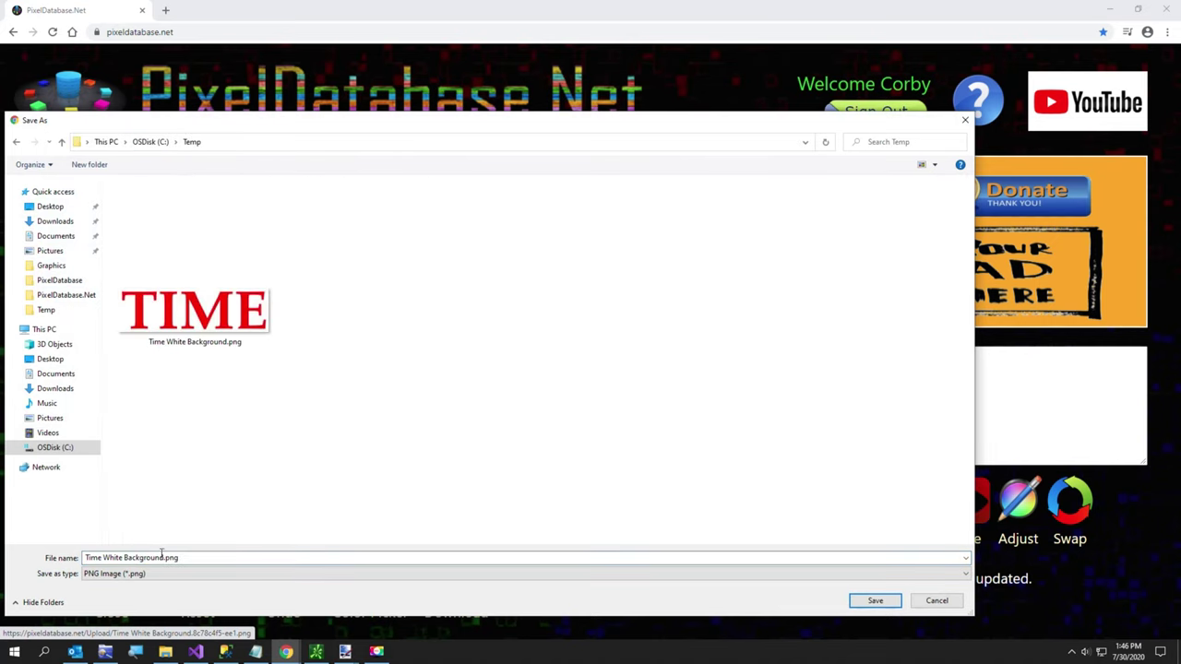
left_click(161, 557)
type("Time Transparent")
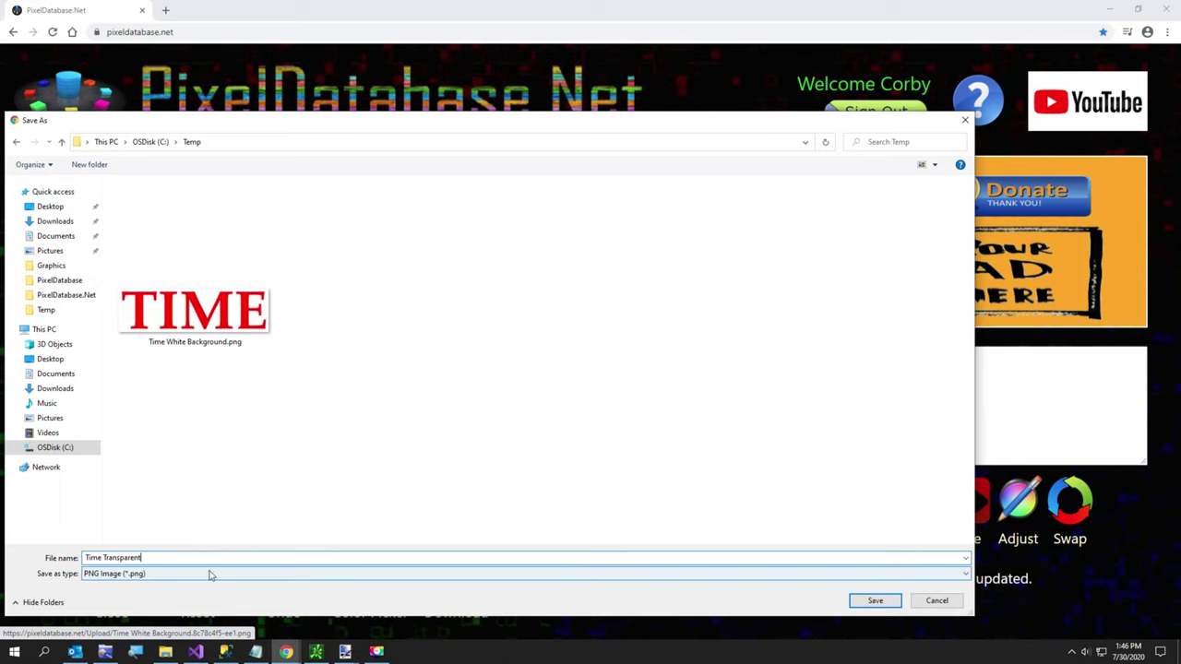
key("Return")
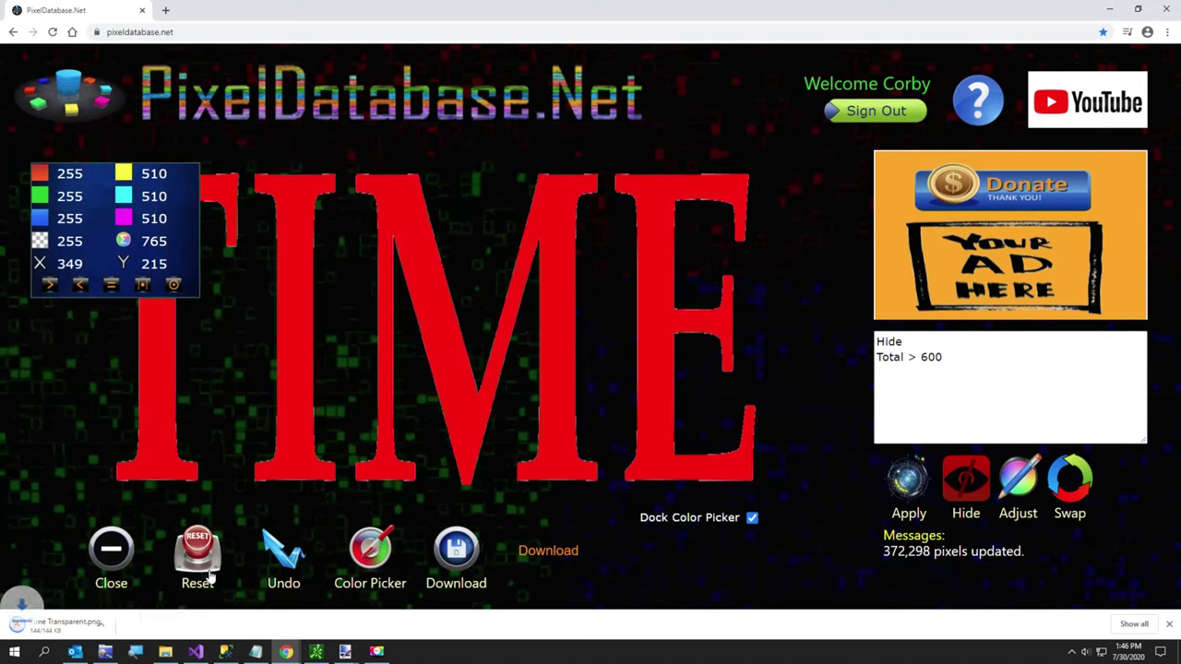
Open the downloaded Time Transparent.png from the browser in paint.net and select the entire image.
left_click(1109, 9)
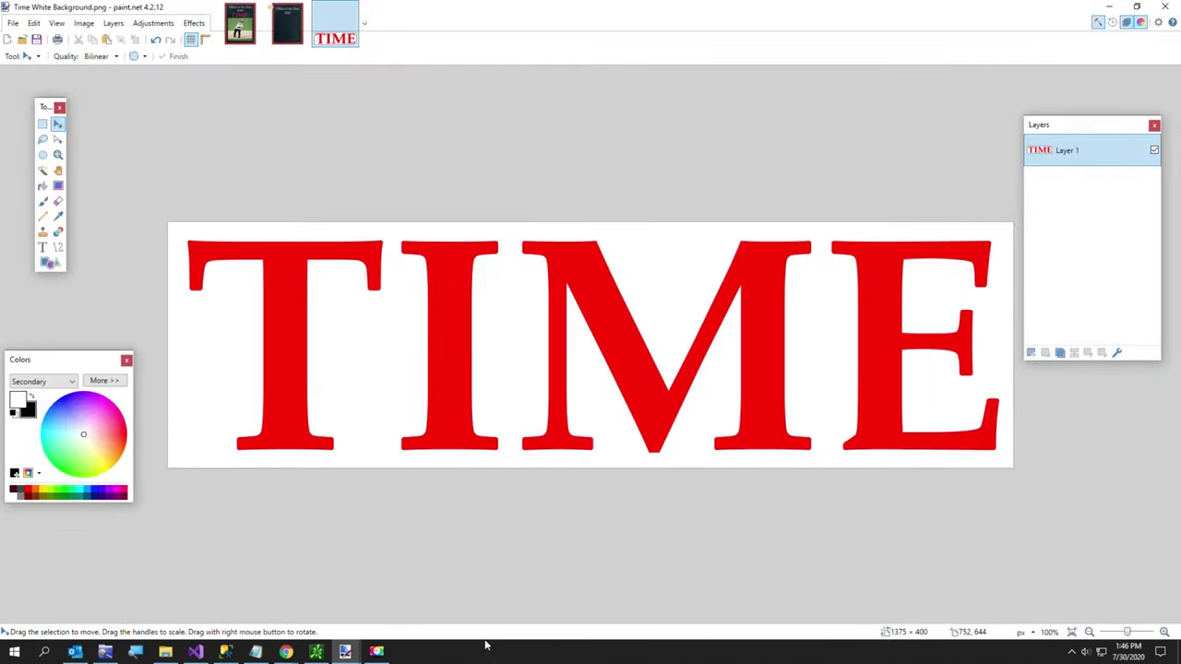
left_click(286, 652)
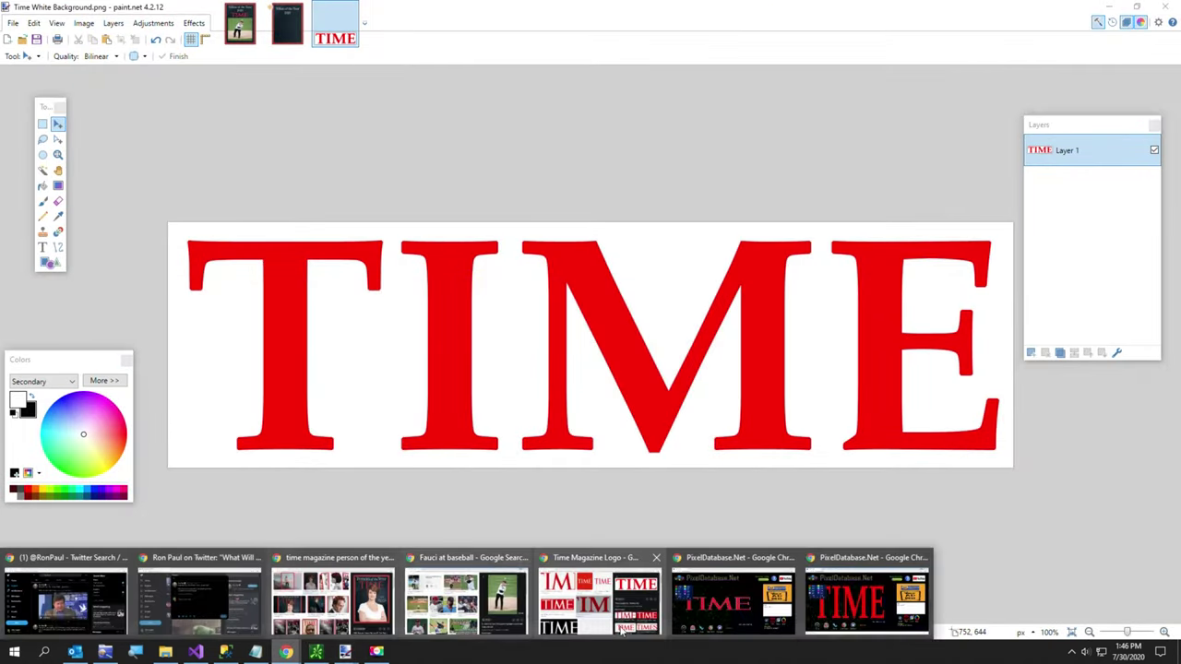
left_click(868, 599)
left_click(129, 625)
left_click(129, 550)
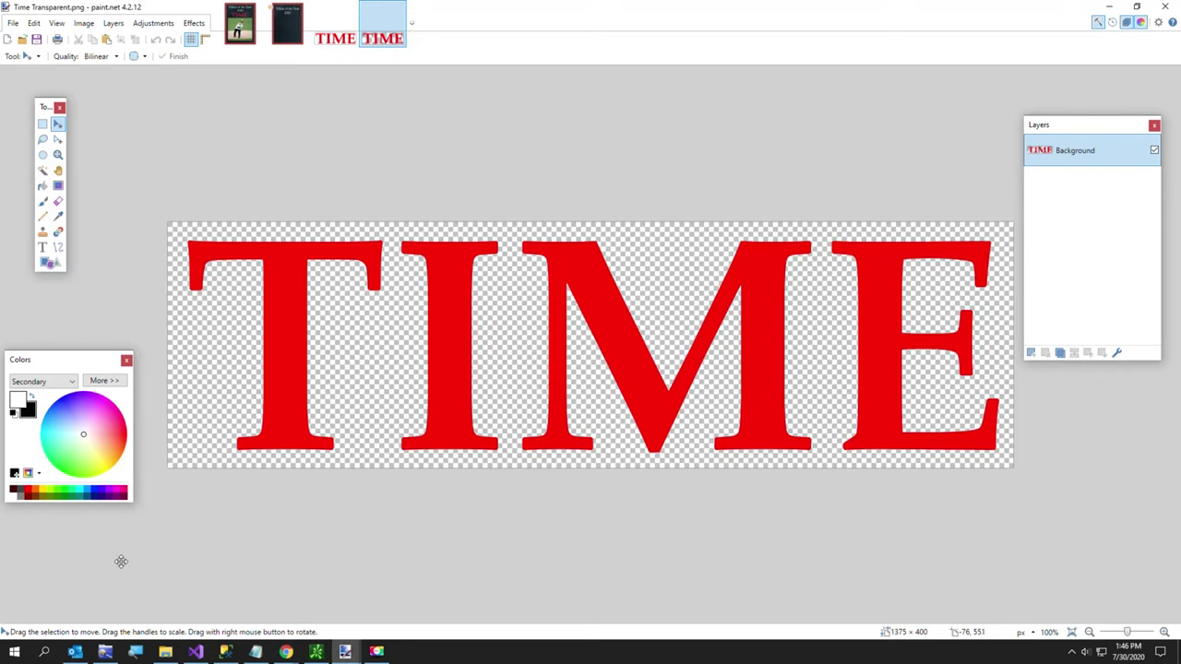
key("ctrl+a")
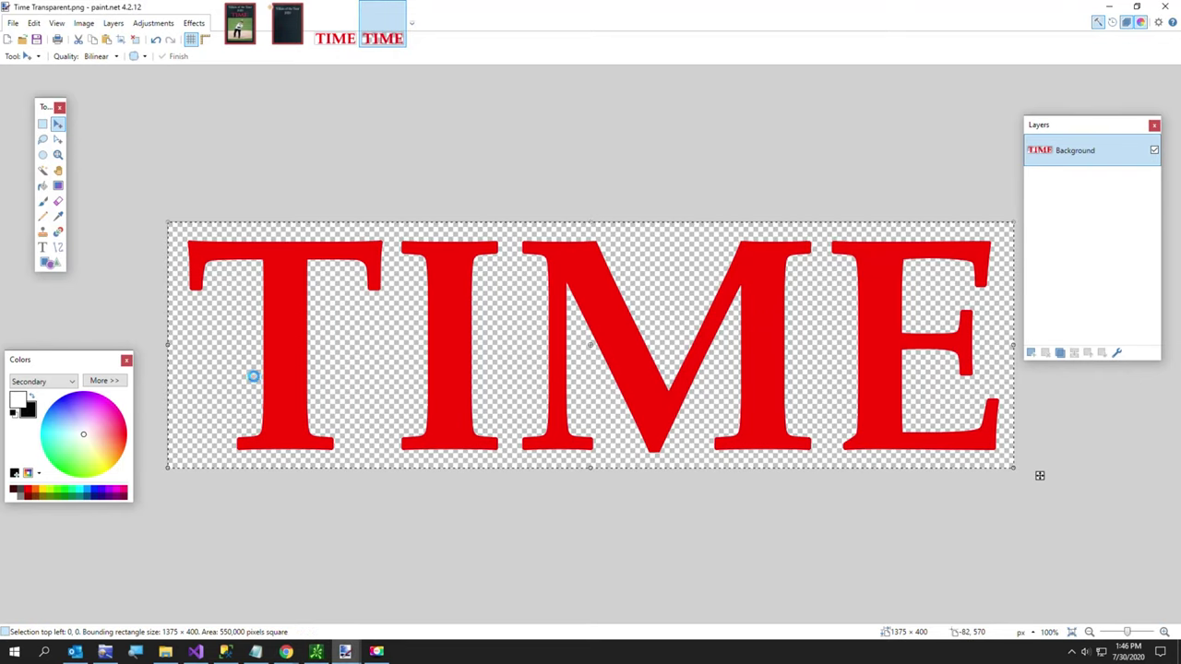
Add a new layer to the magazine cover document and name it "Time Logo".
left_click(293, 39)
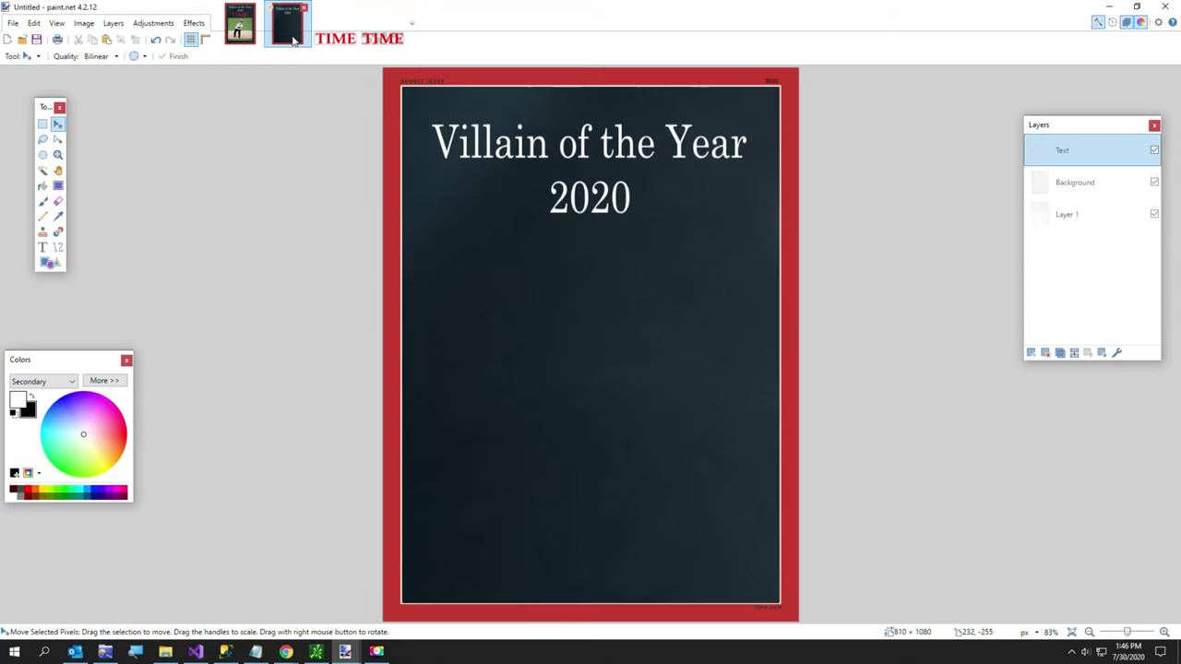
left_click(1033, 354)
double_click(1072, 162)
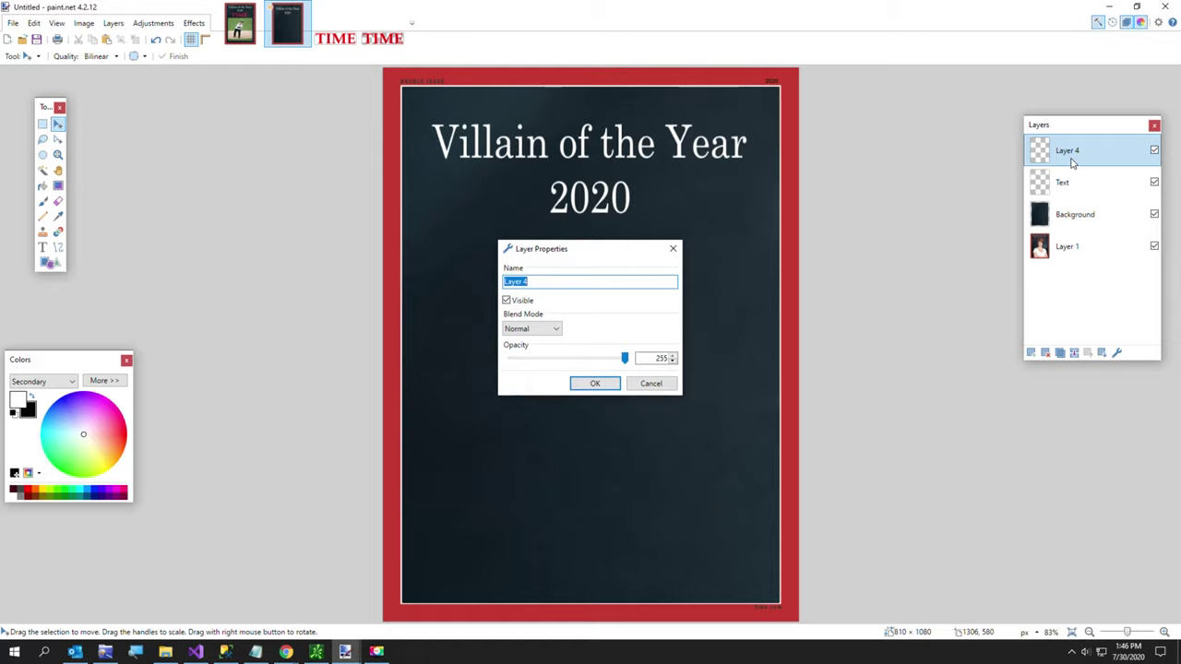
type("Logo")
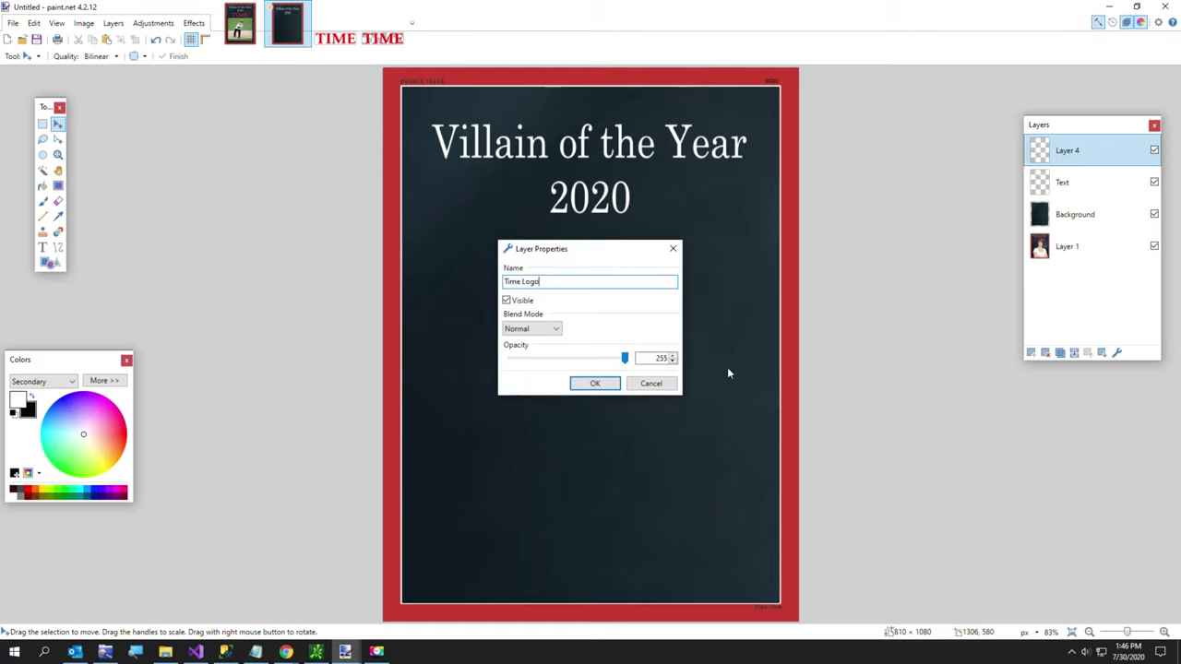
left_click(593, 383)
Try to paste the logo onto the cover, and resize the Time Transparent image to 320 pixels high with its aspect ratio maintained.
key("ctrl+v")
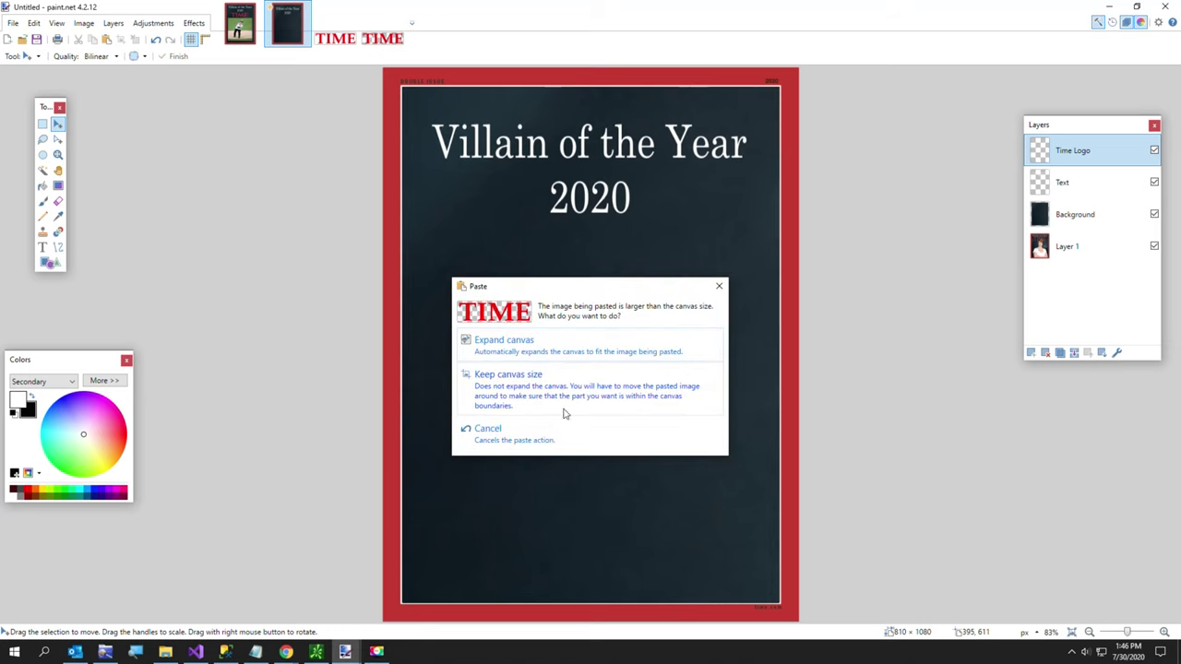
left_click(527, 437)
left_click(382, 37)
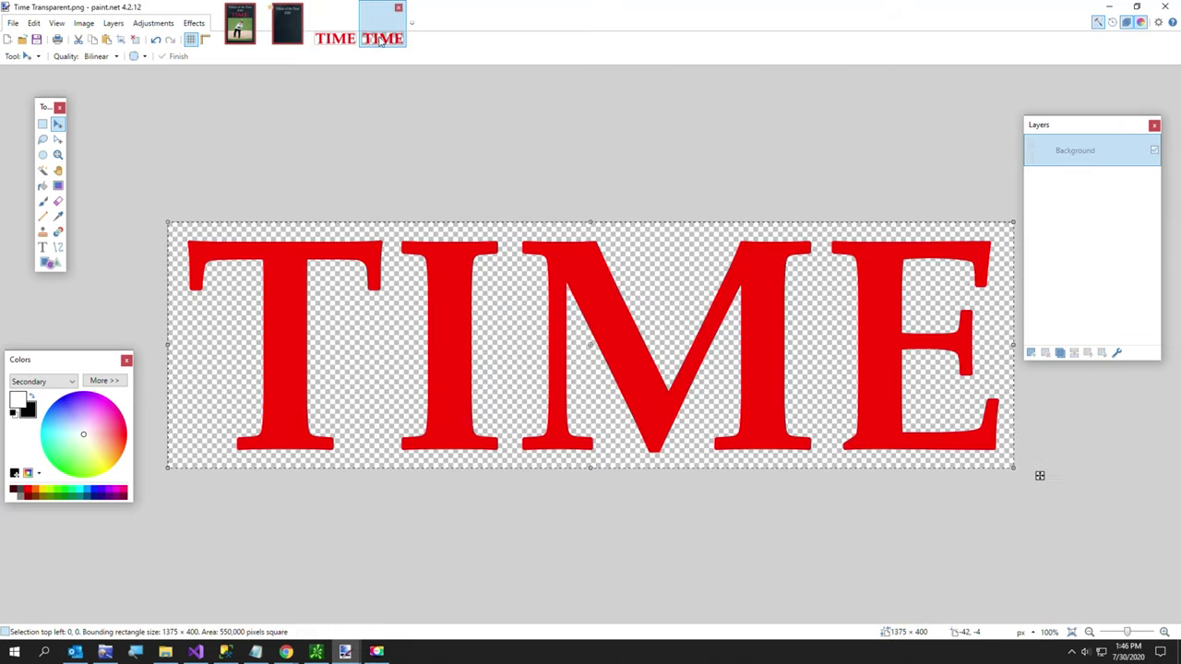
left_click(83, 23)
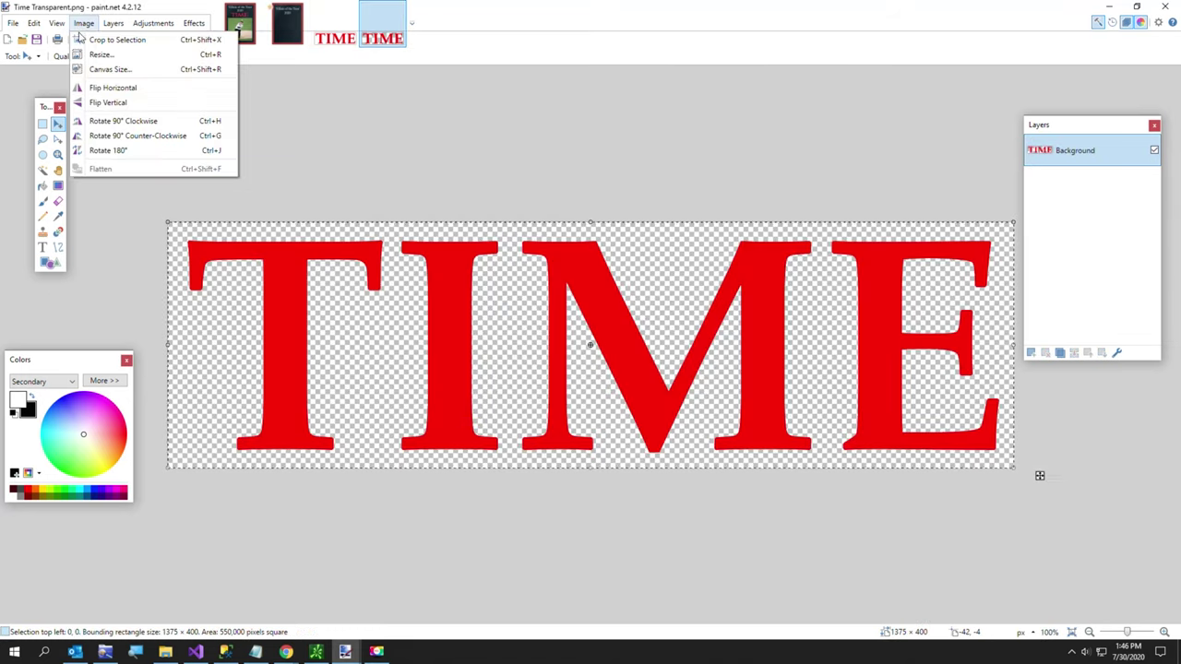
left_click(100, 54)
left_click_drag(576, 328, 627, 330)
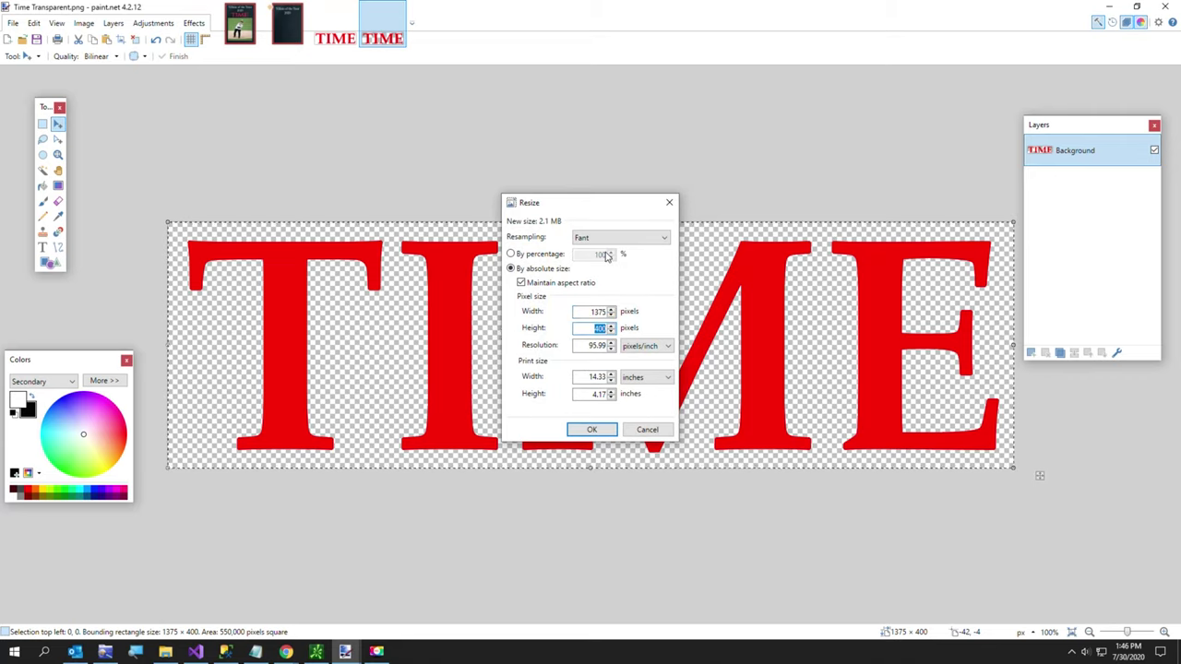
type("320")
key("Return")
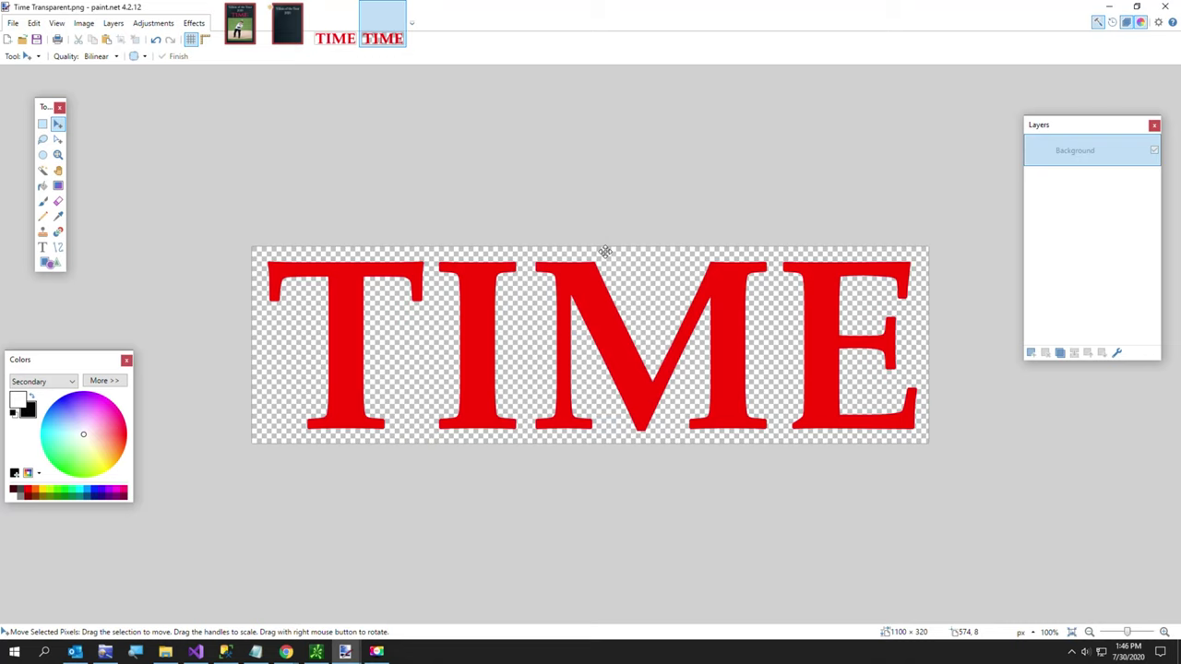
left_click(288, 28)
key("ctrl+v")
left_click(579, 437)
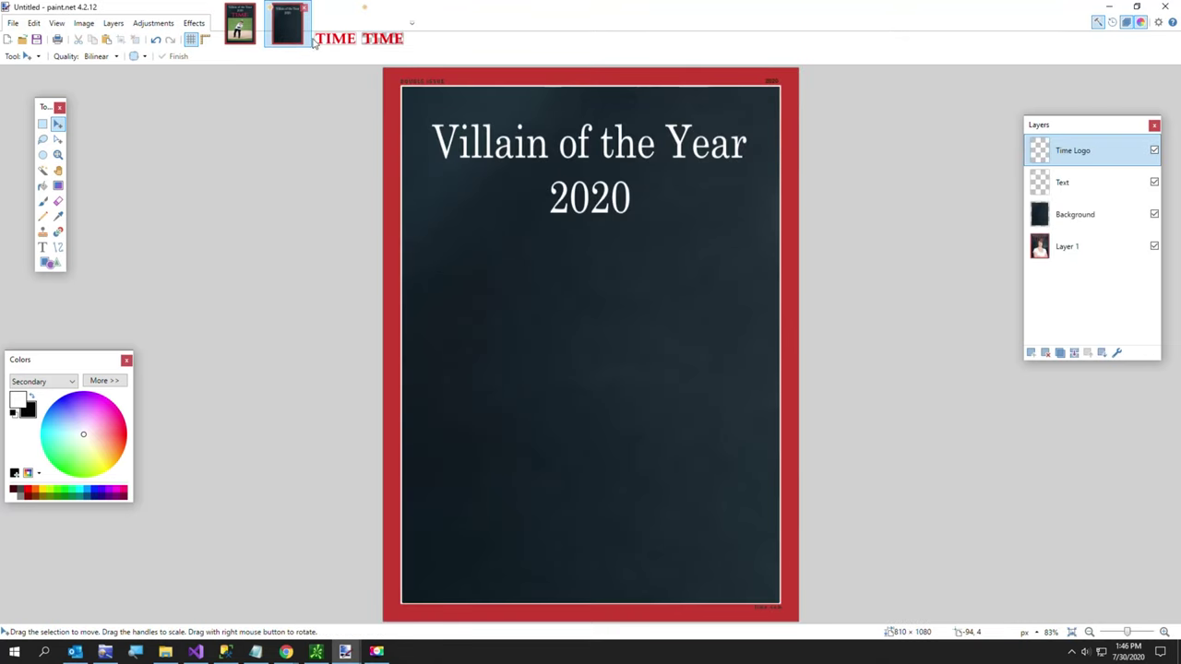
left_click(377, 38)
left_click(109, 24)
left_click(104, 25)
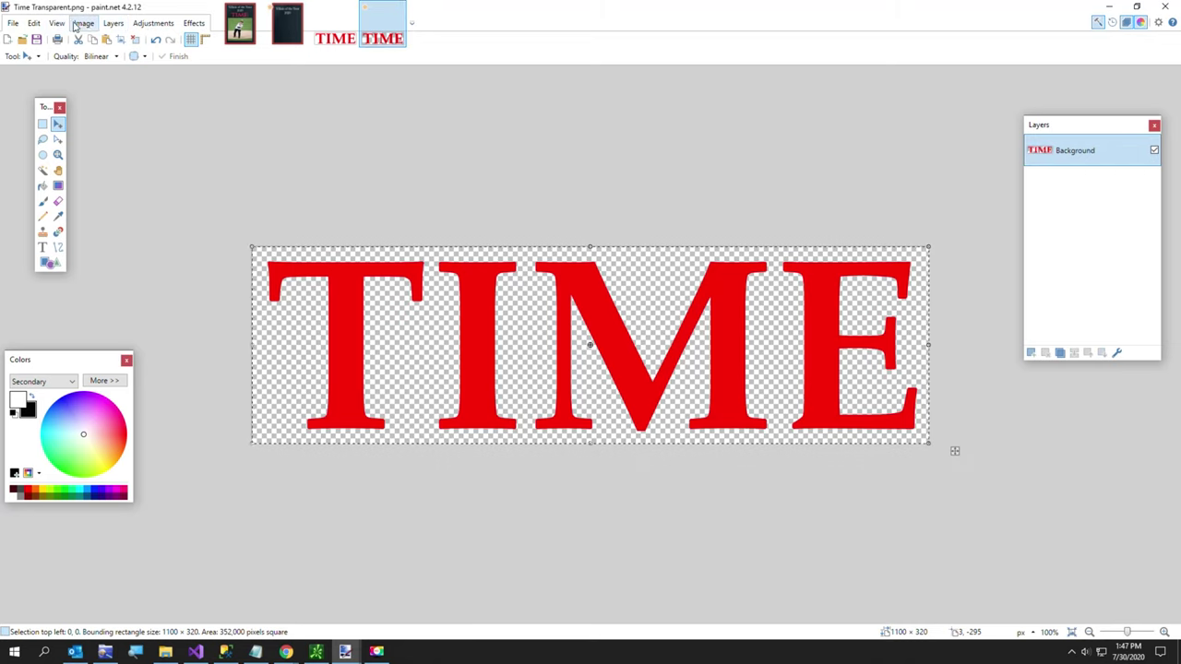
left_click(93, 26)
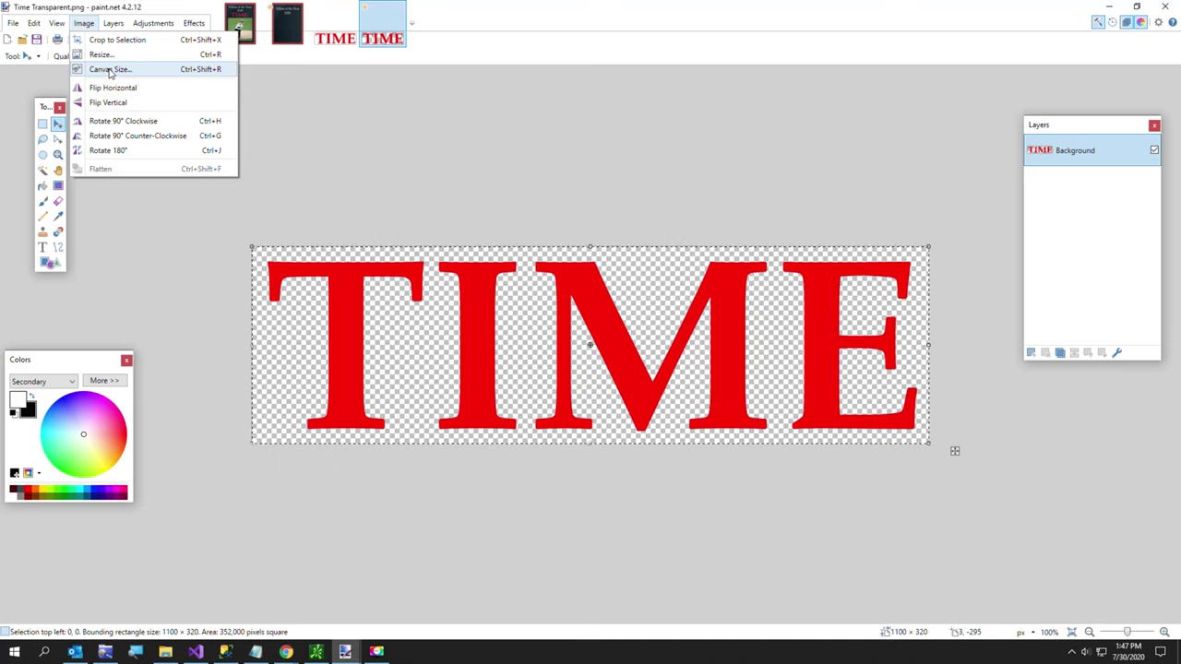
left_click(110, 70)
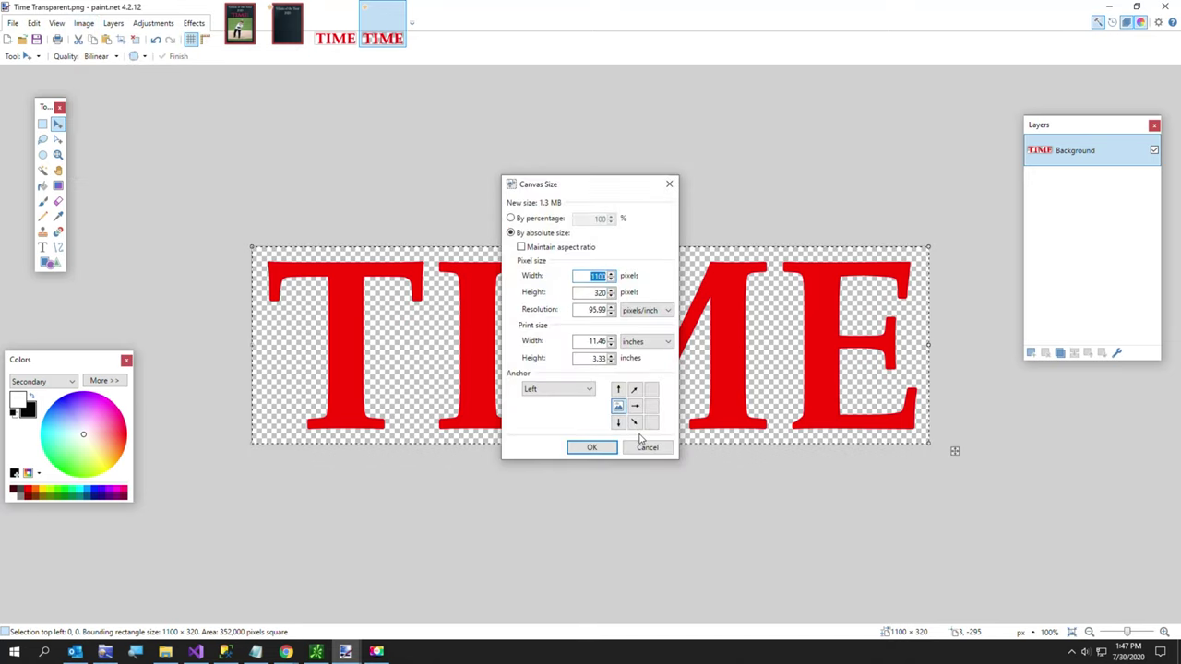
key("Escape")
Resize the Time Transparent logo image to 200 pixels high with its aspect ratio maintained.
left_click(83, 23)
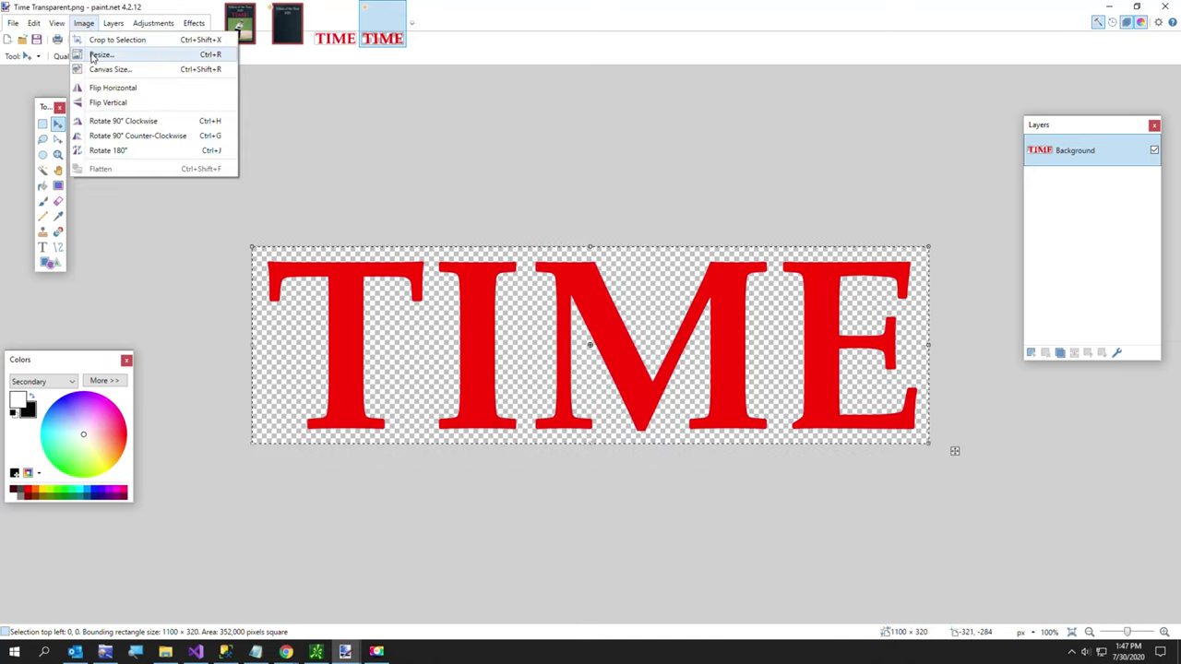
left_click(100, 55)
type("7")
key("Tab")
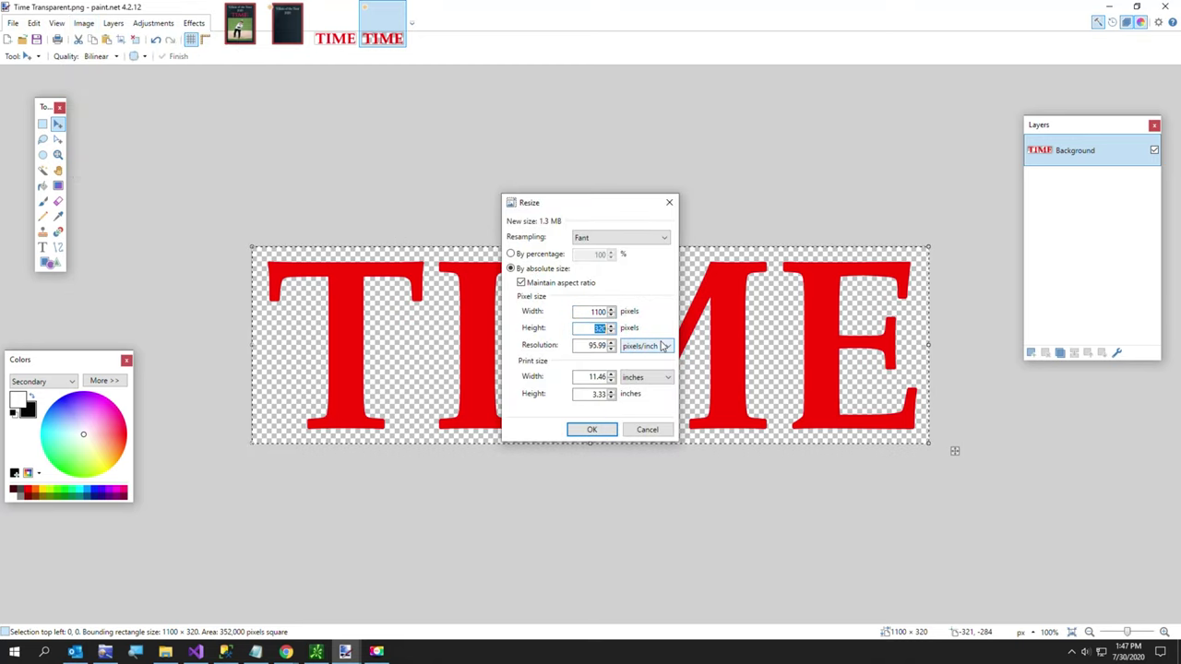
type("200")
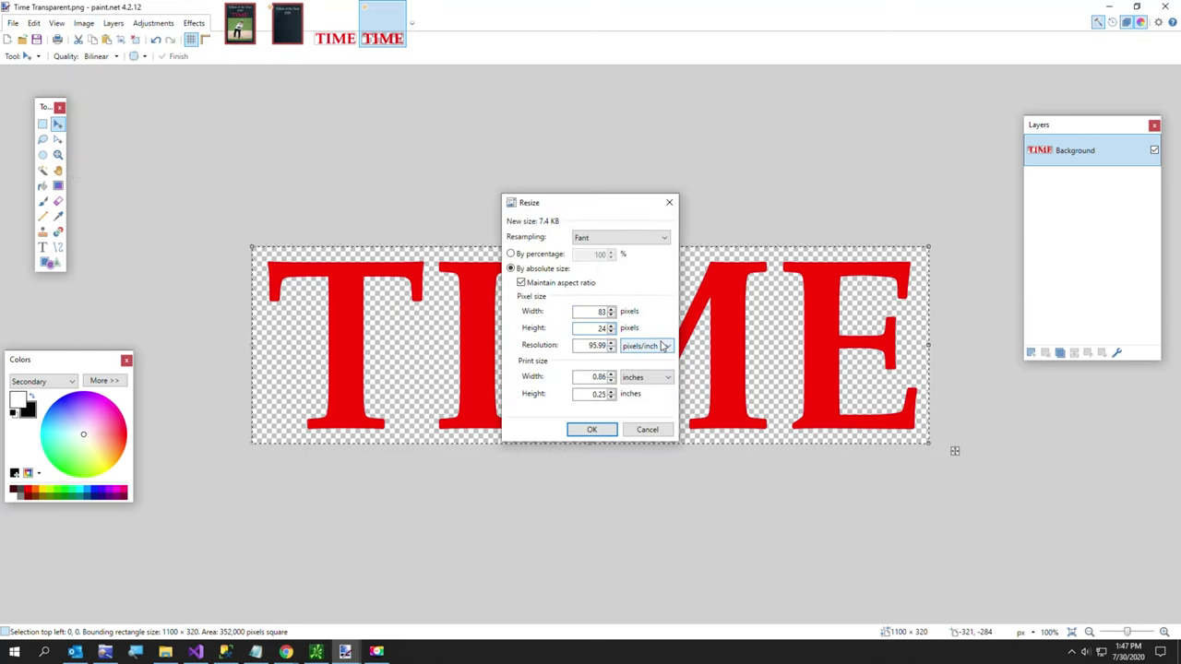
key("Return")
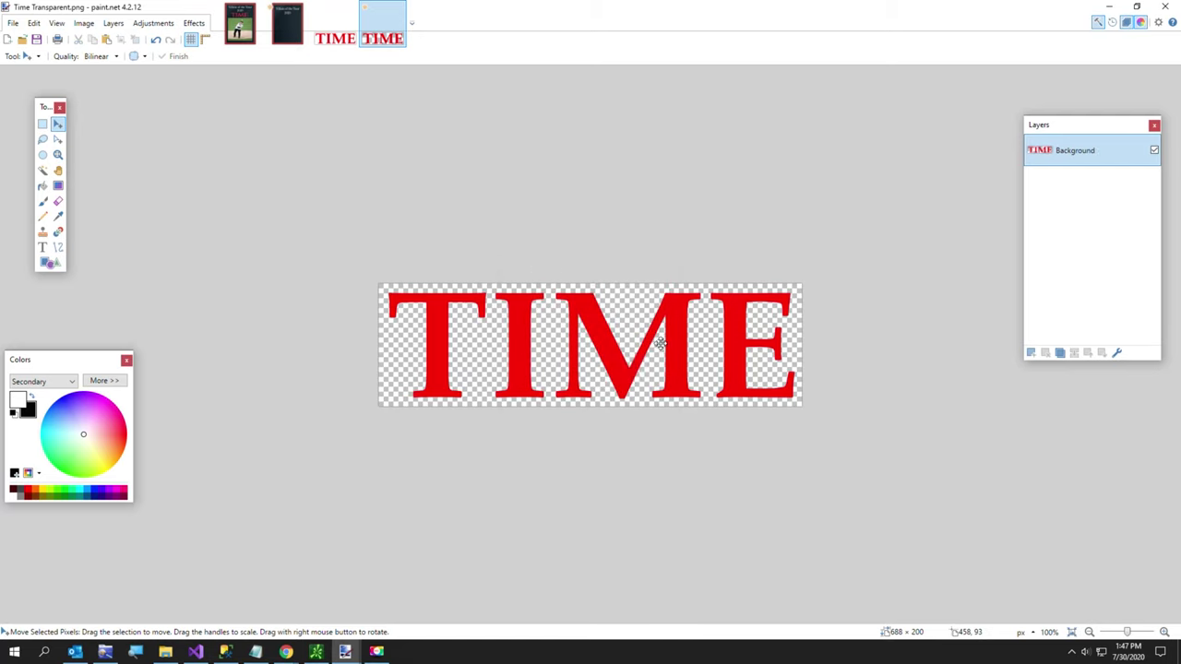
Copy the resized logo onto the cover's Time Logo layer, centre it just below the "2020" title text, and deselect it.
key("ctrl+c")
left_click(287, 23)
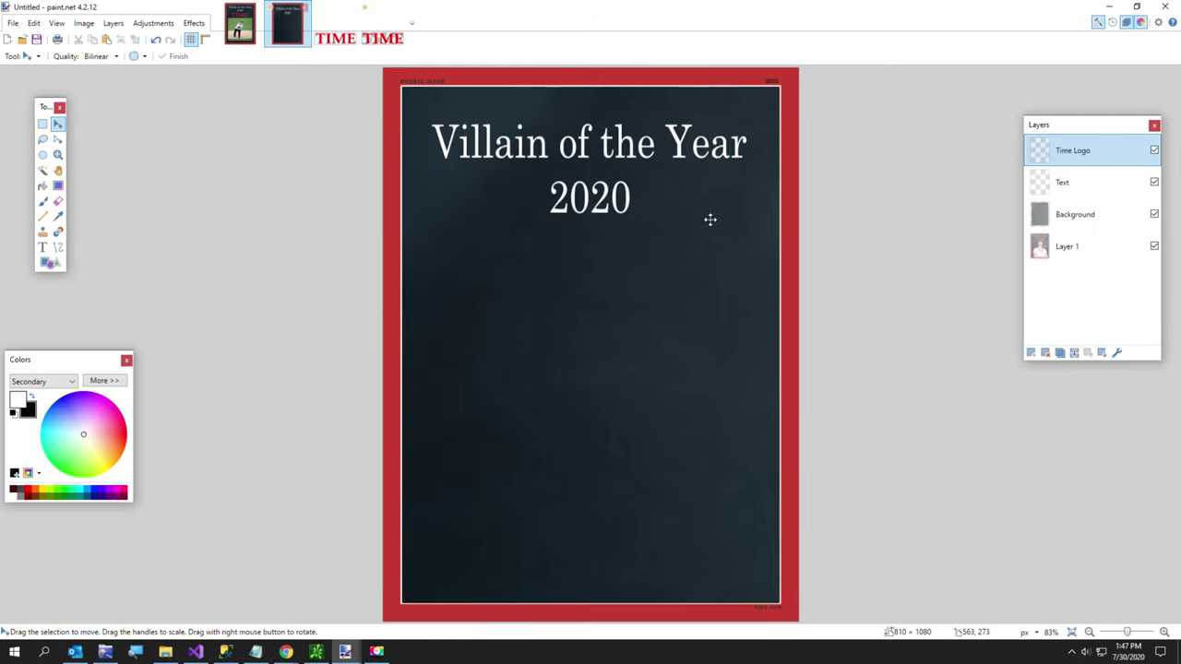
key("ctrl+v")
left_click_drag(762, 176, 792, 340)
key("Return")
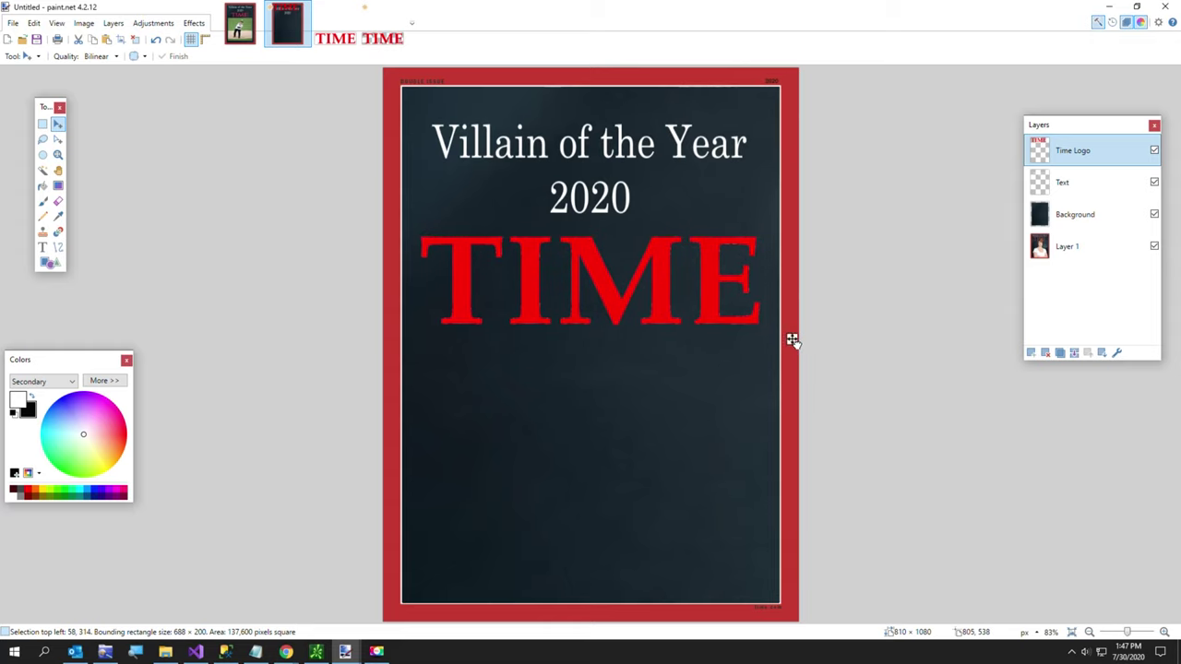
left_click(793, 340)
key("ctrl+d")
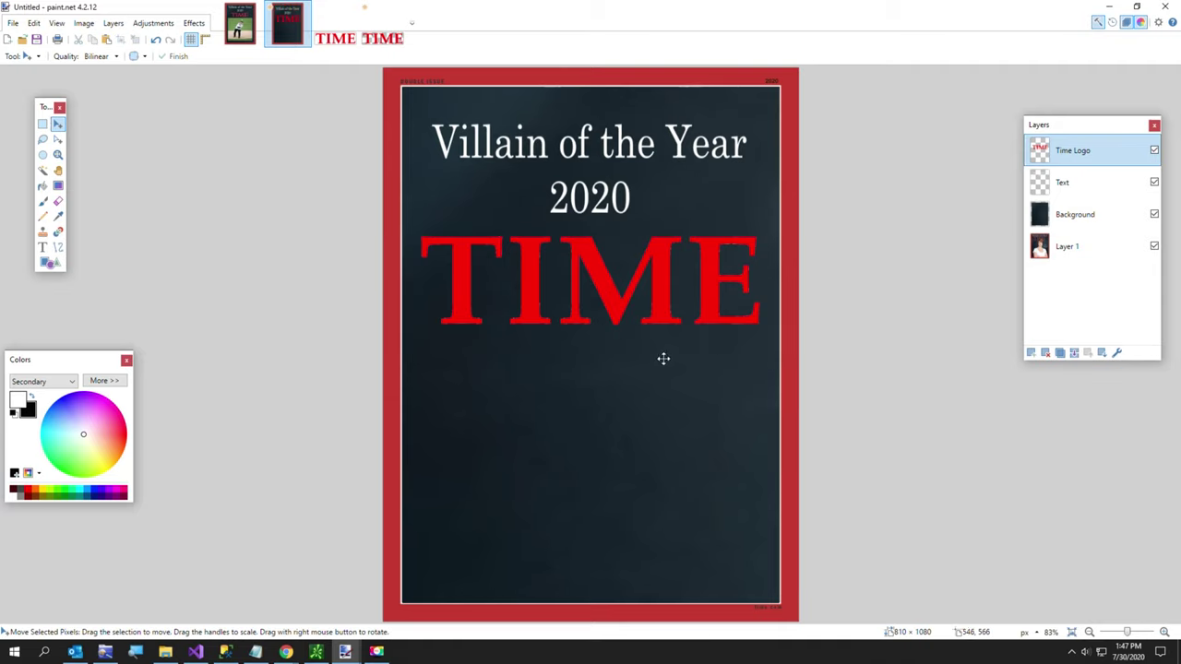
Copy the previewed photo of Fauci pitching from the browser's "Fauci at baseball" image results and return to the cover in paint.net.
mouse_move(288, 653)
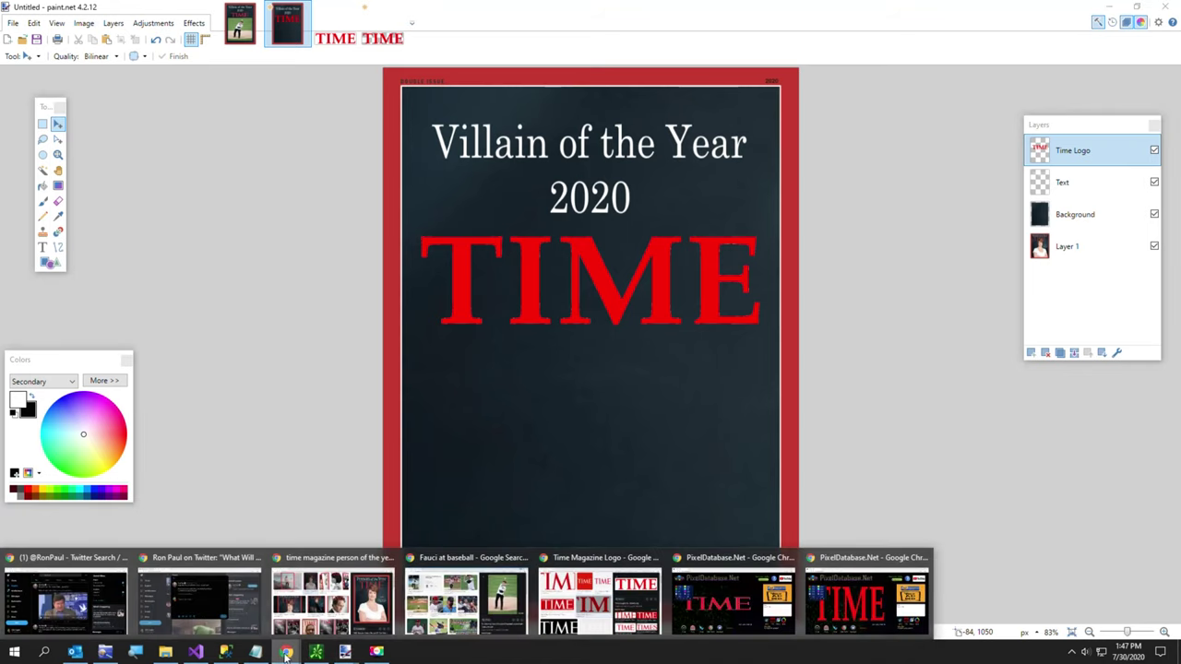
left_click(467, 591)
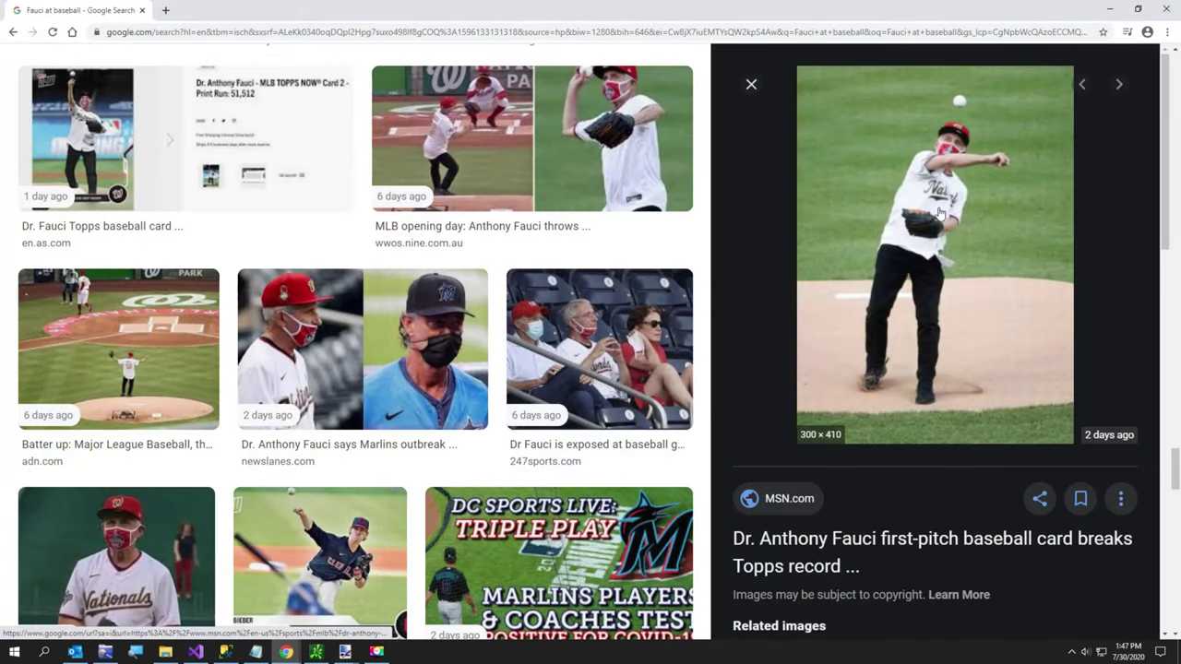
right_click(939, 213)
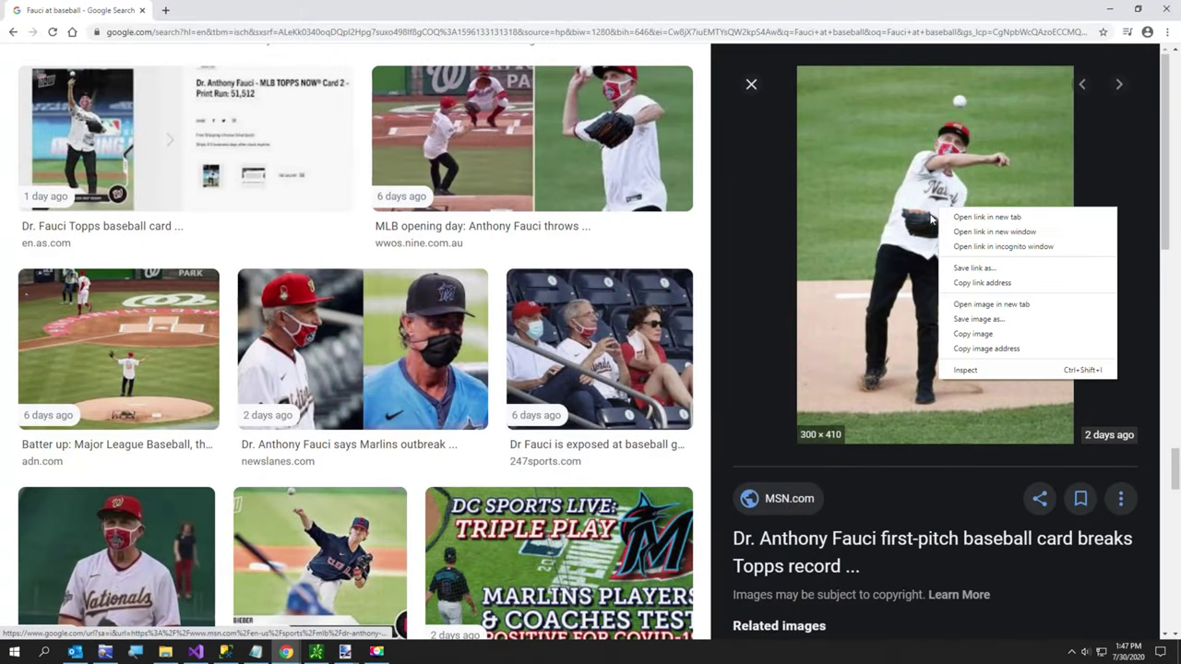
left_click(967, 339)
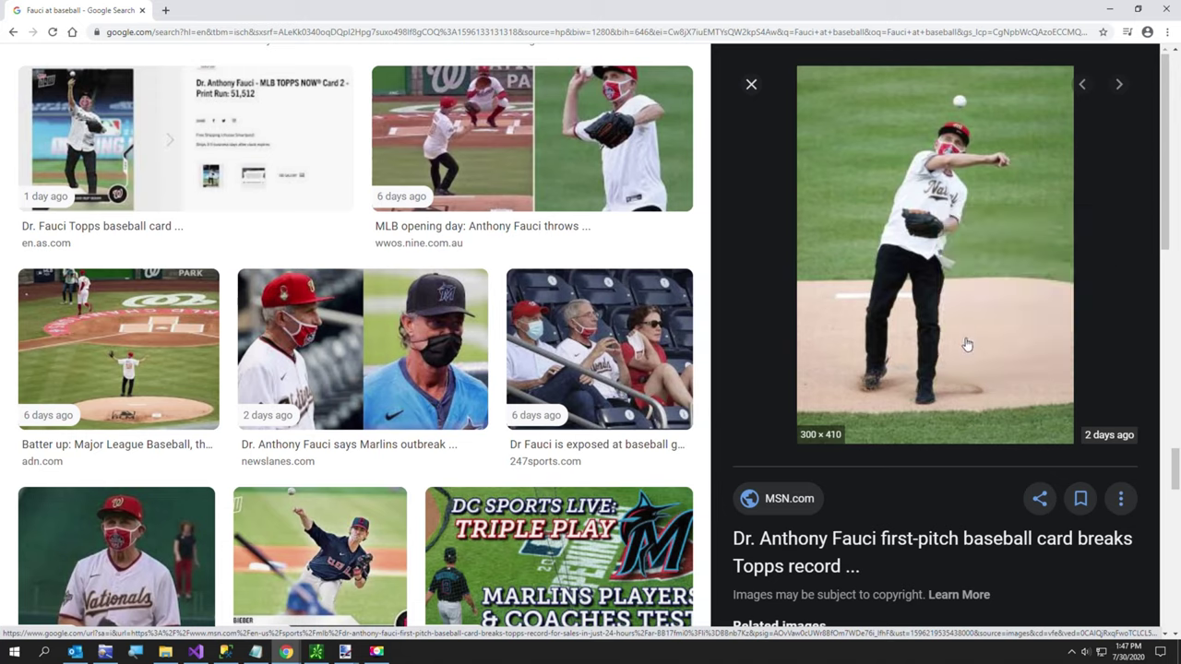
left_click(1110, 9)
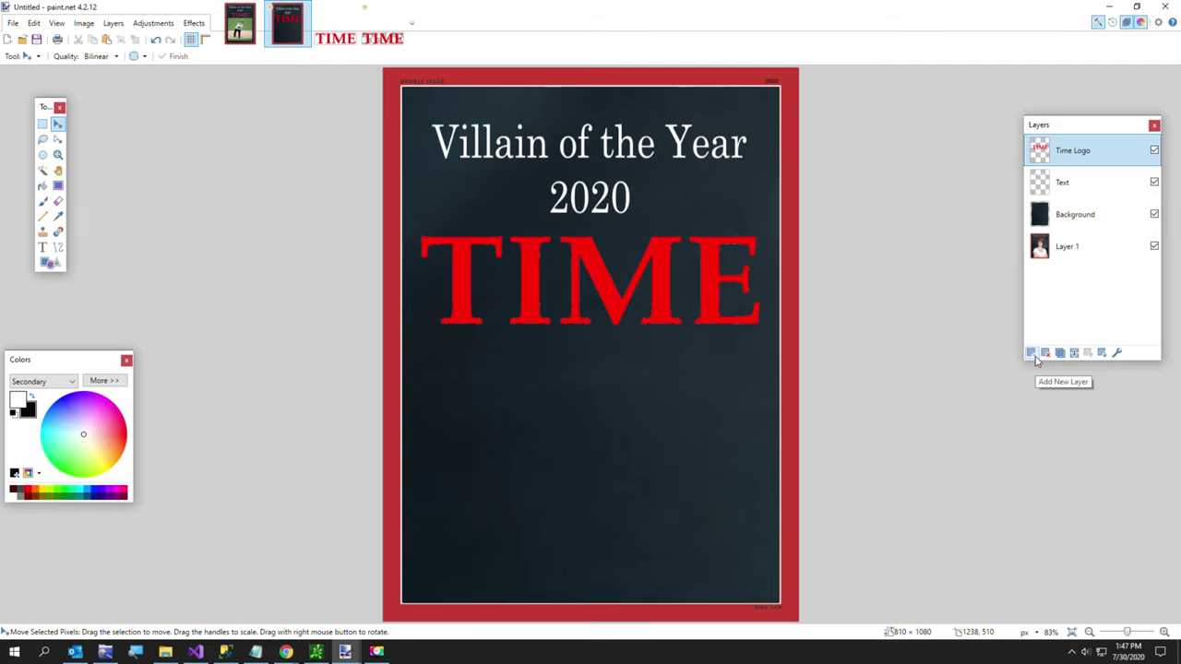
Add a new layer above the Time Logo layer and name it "Villain".
left_click(1032, 354)
double_click(1072, 152)
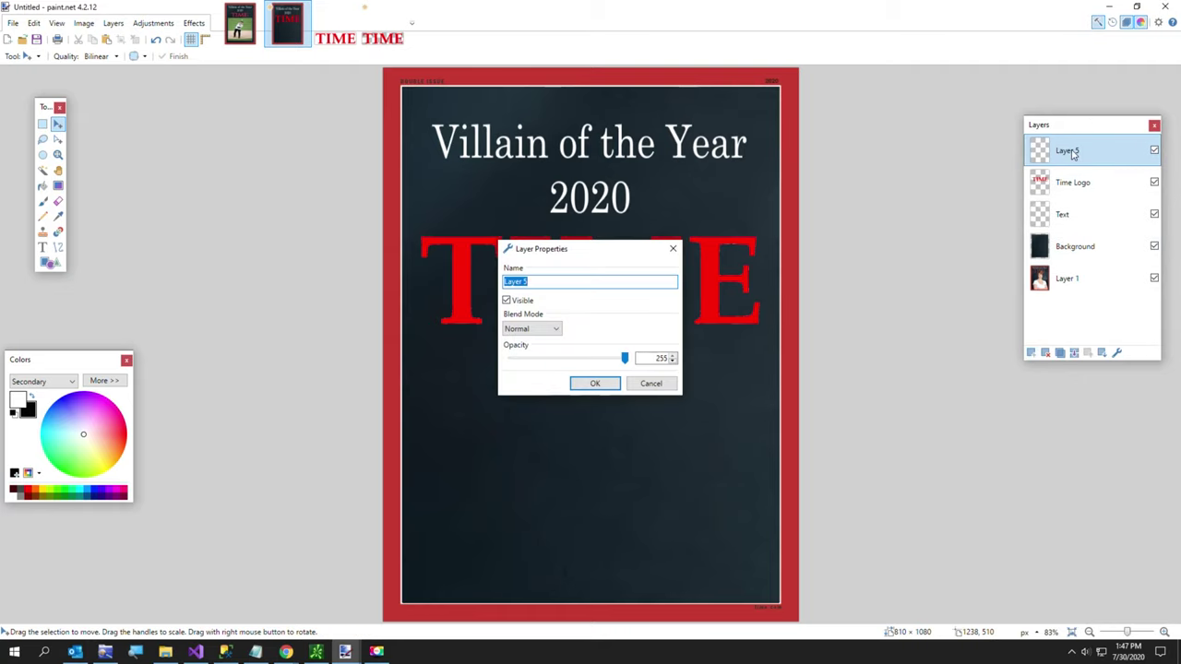
type("Villain")
key("Return")
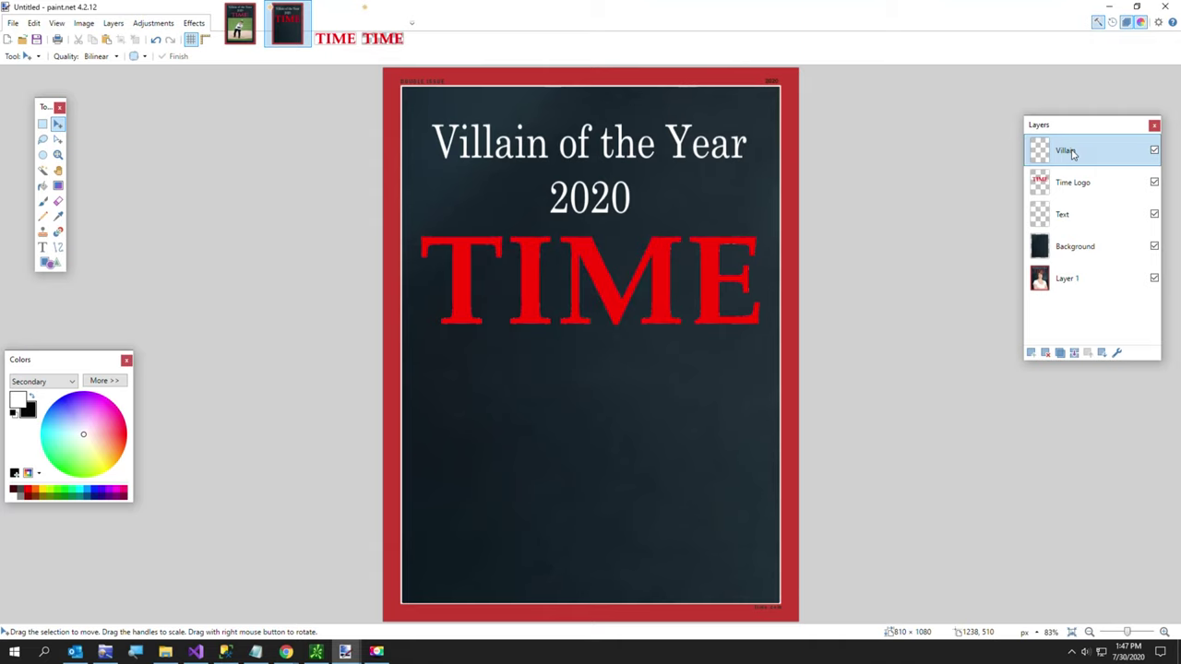
Paste the pitching photo onto the Villain layer, place it below the TIME logo, and widen it to about 403 × 410 pixels.
key("ctrl+v")
left_click_drag(548, 302, 683, 597)
left_click_drag(662, 469, 689, 471)
left_click_drag(512, 471, 482, 473)
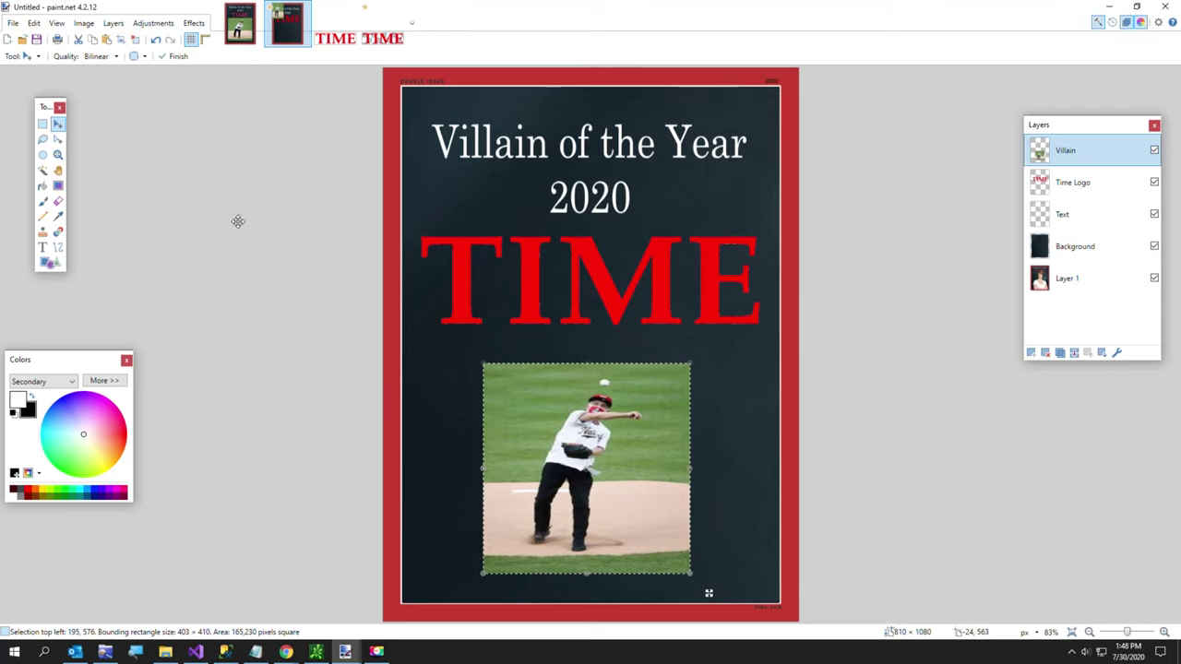
Apply the Sharpen effect to the pitching photo with an amount of 20 and deselect it.
left_click(36, 24)
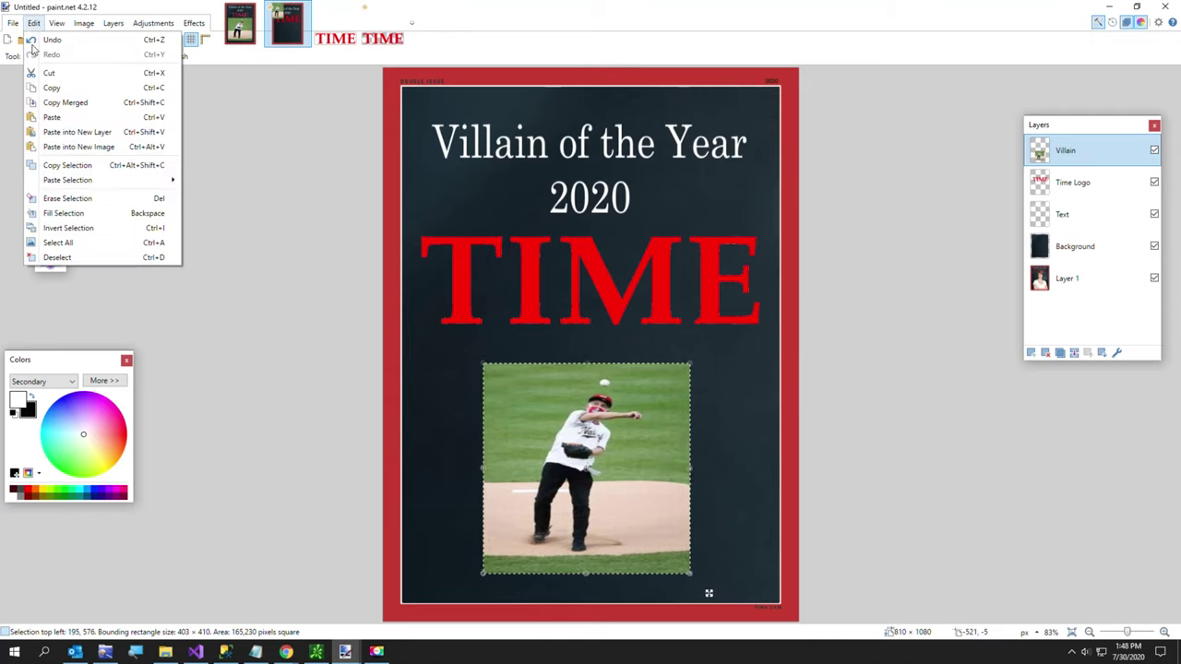
left_click(34, 23)
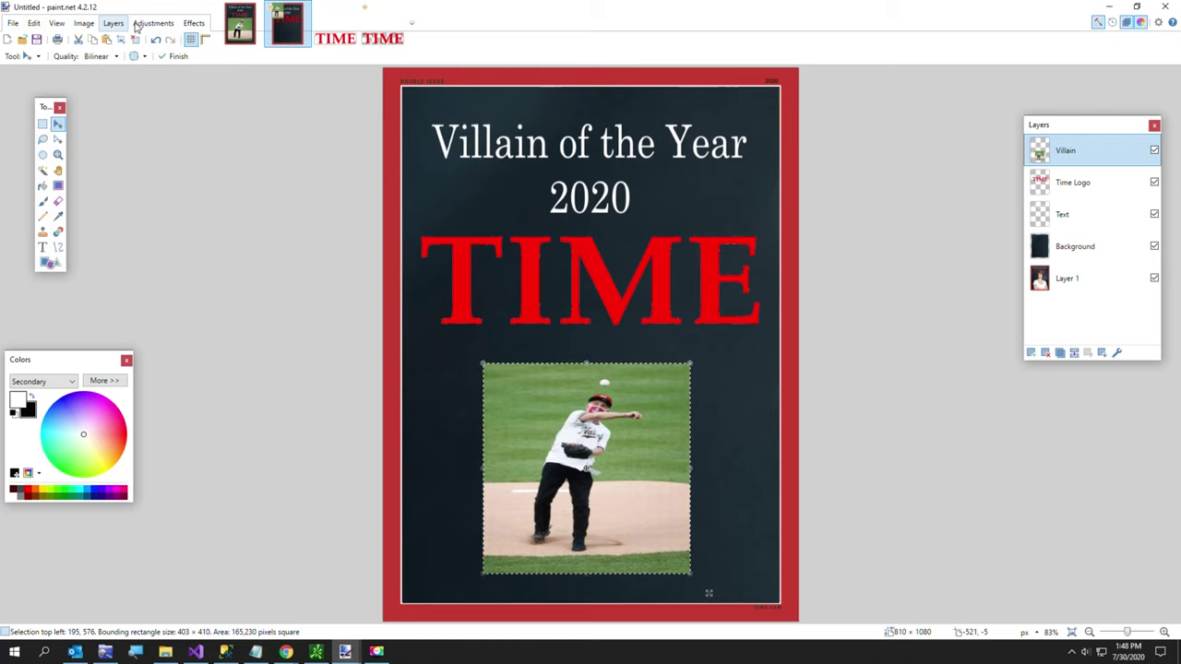
left_click(199, 24)
mouse_move(247, 146)
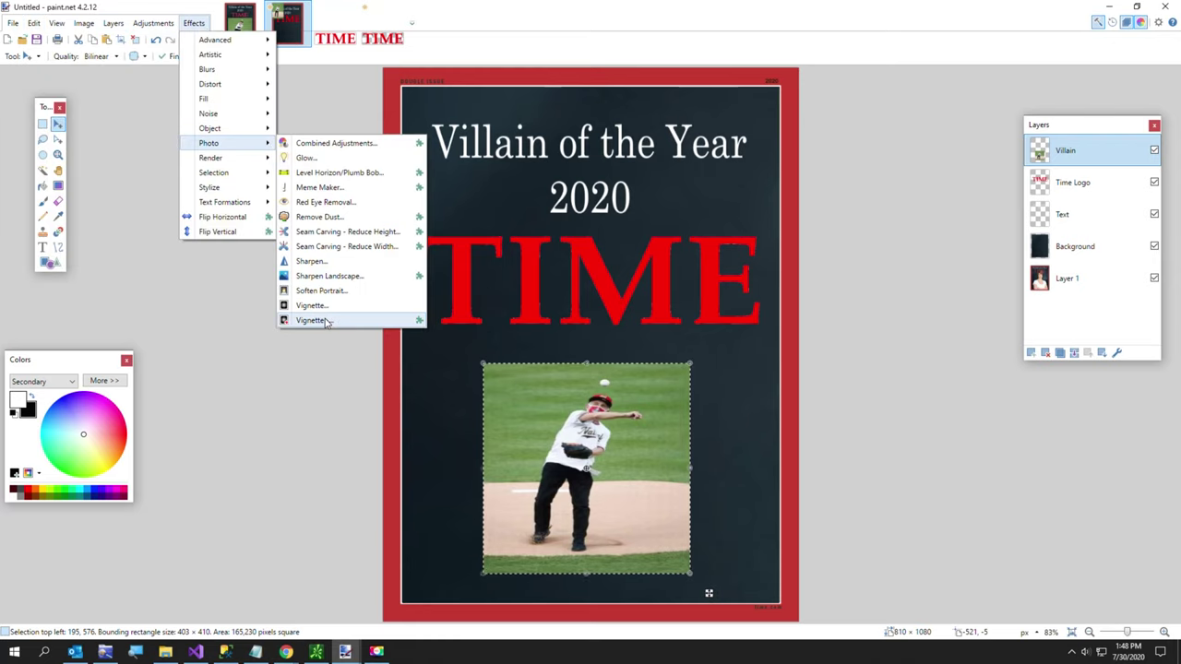
left_click(325, 263)
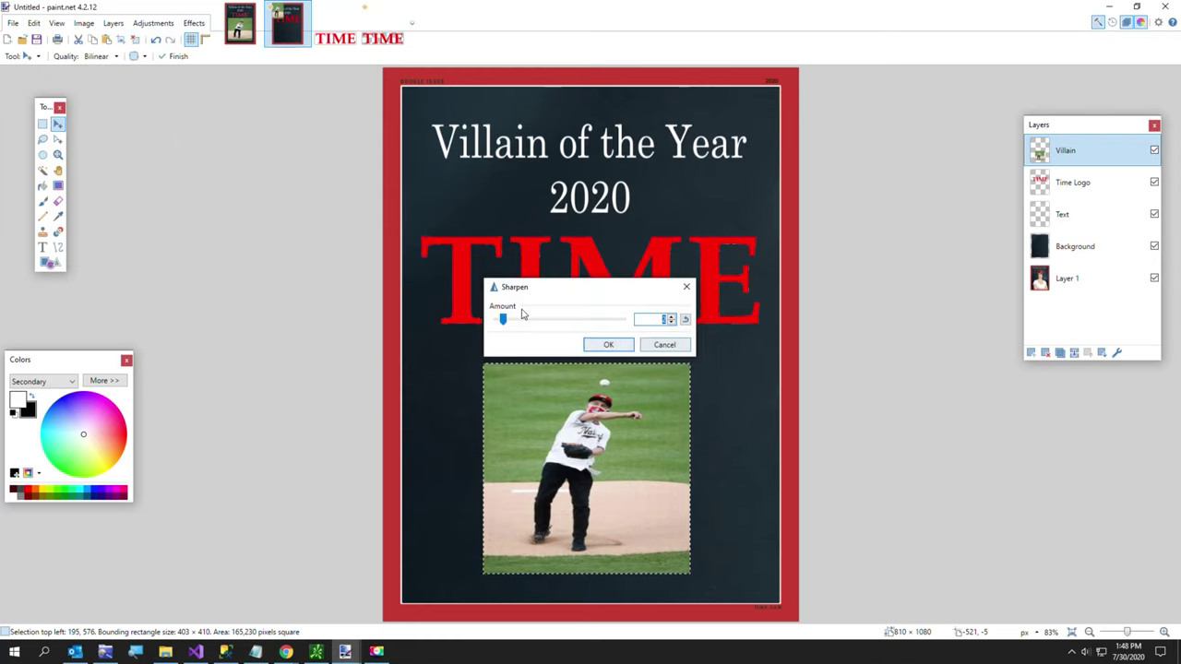
left_click_drag(502, 319, 696, 358)
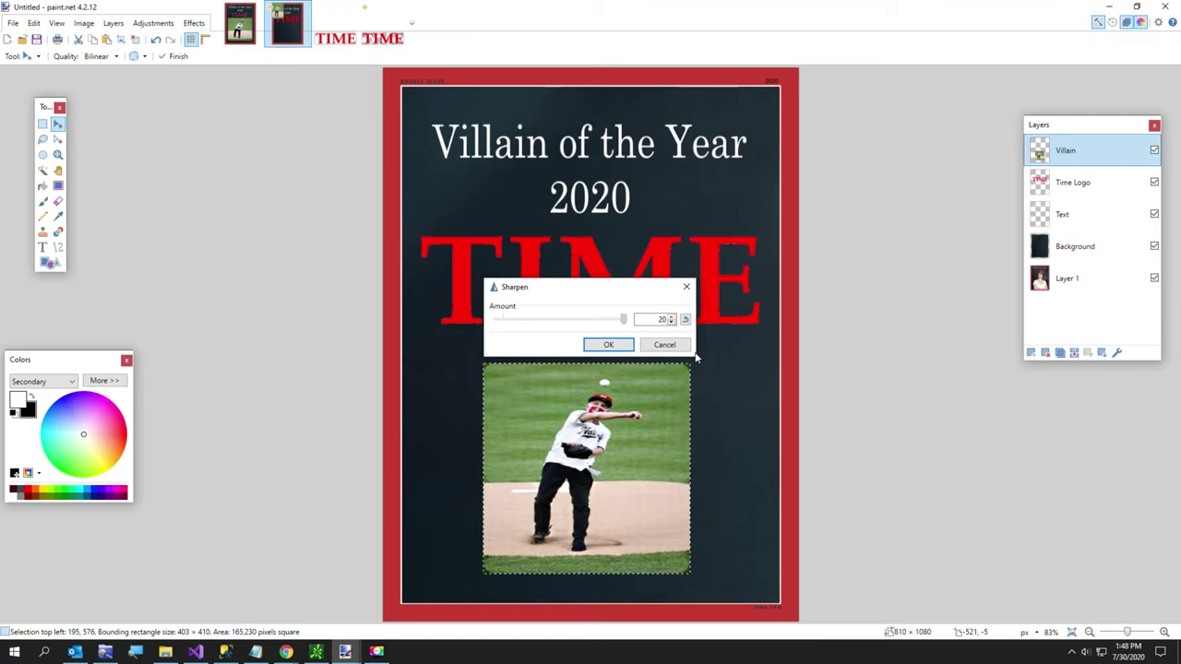
left_click(608, 343)
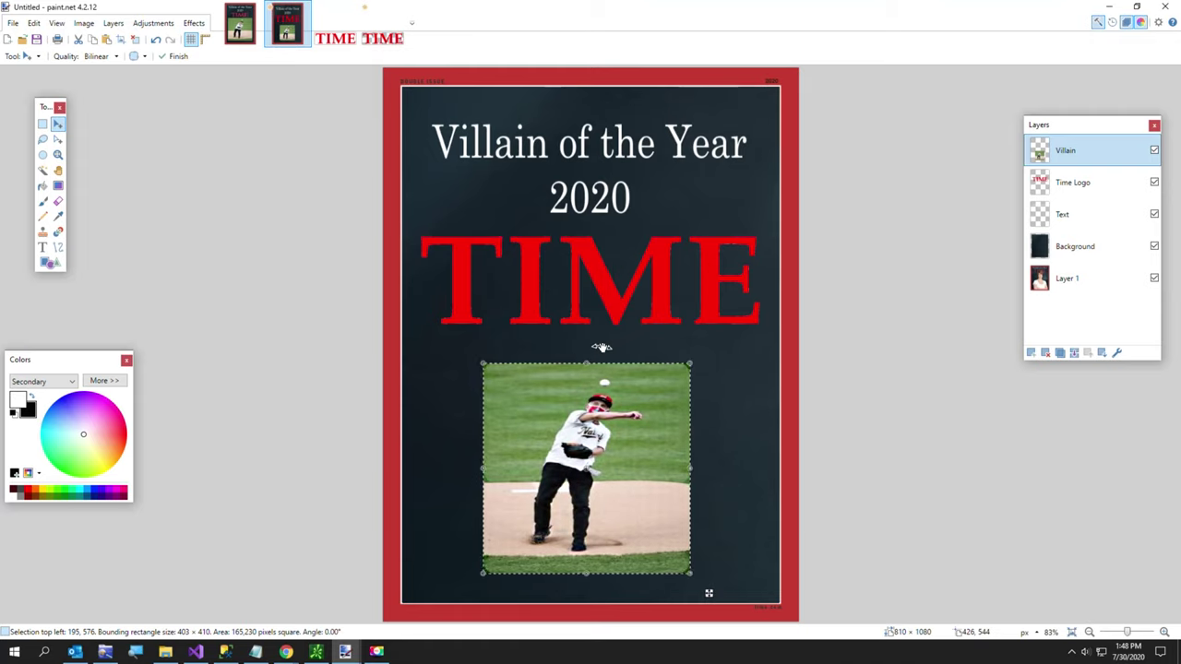
key("ctrl+d")
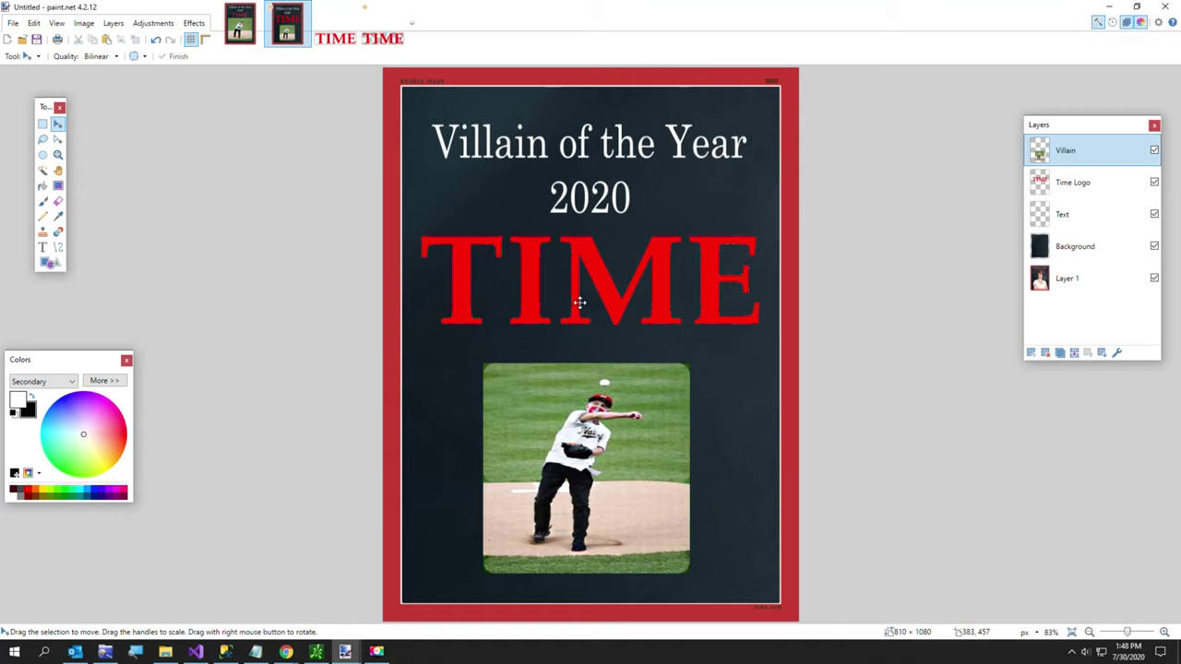
Select the area around the pitching photo, enlarge the photo to fill more of the space below the TIME logo, and deselect it.
key("s")
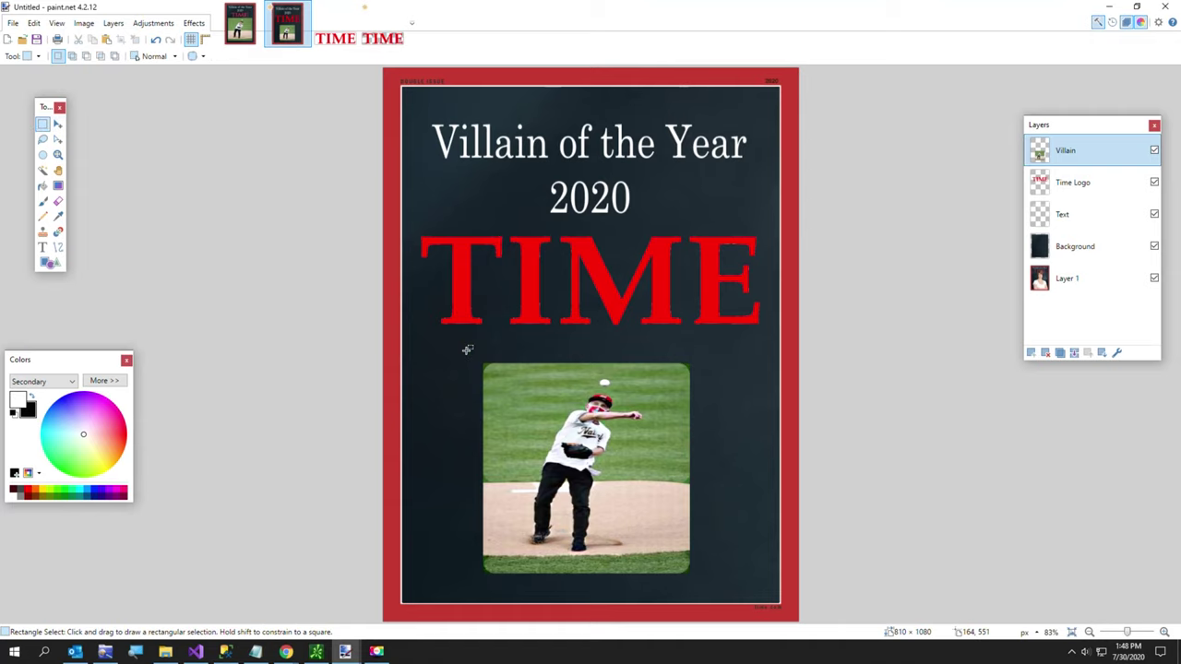
left_click_drag(467, 350, 715, 592)
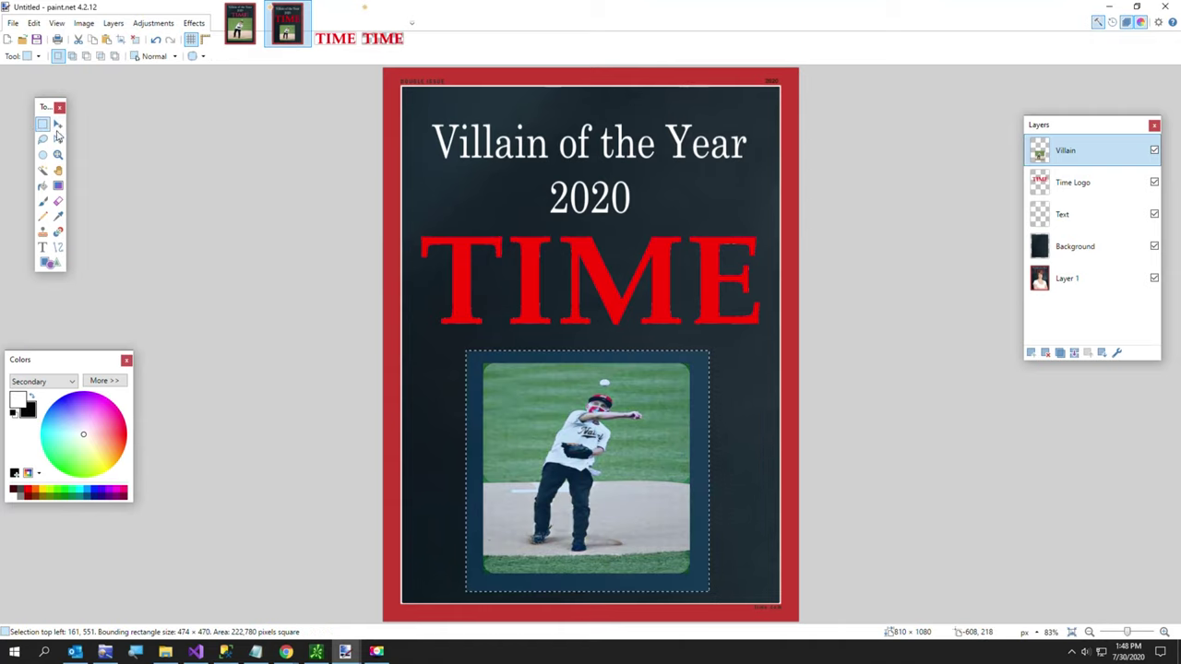
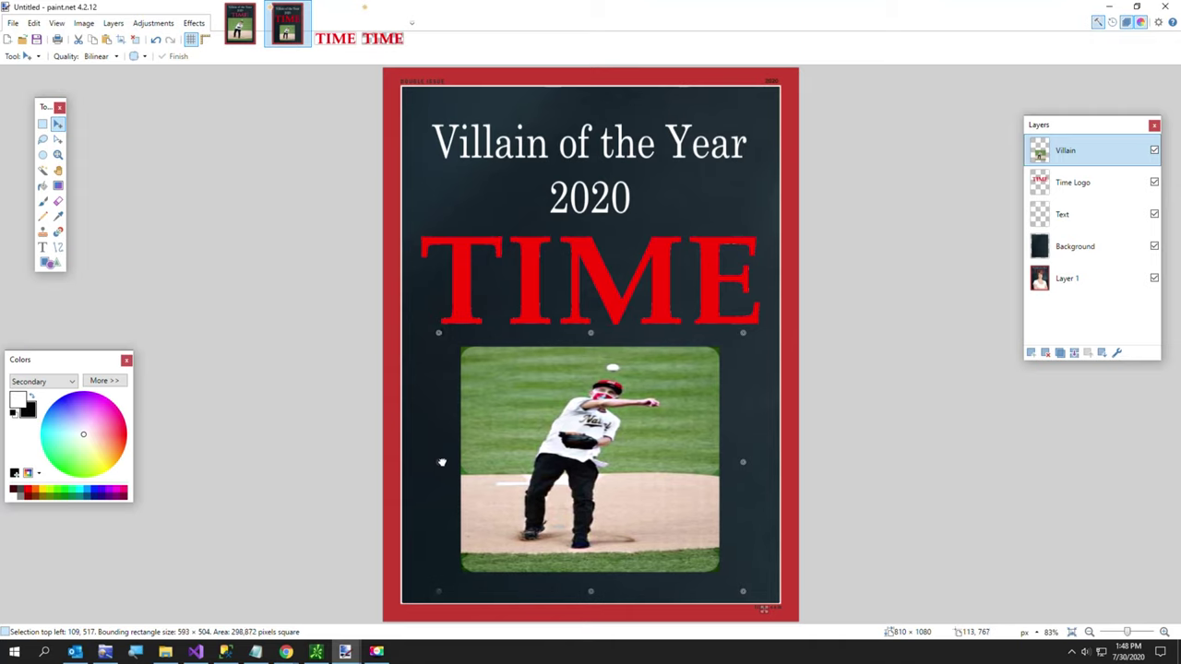
key("ctrl+d")
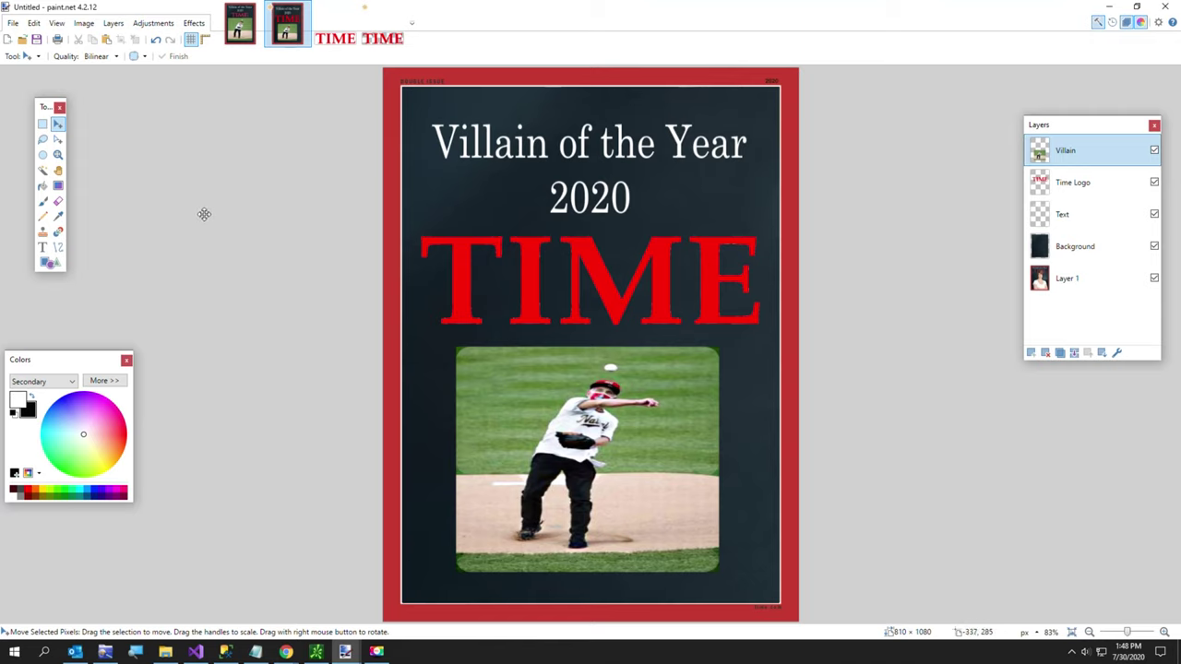
left_click(42, 126)
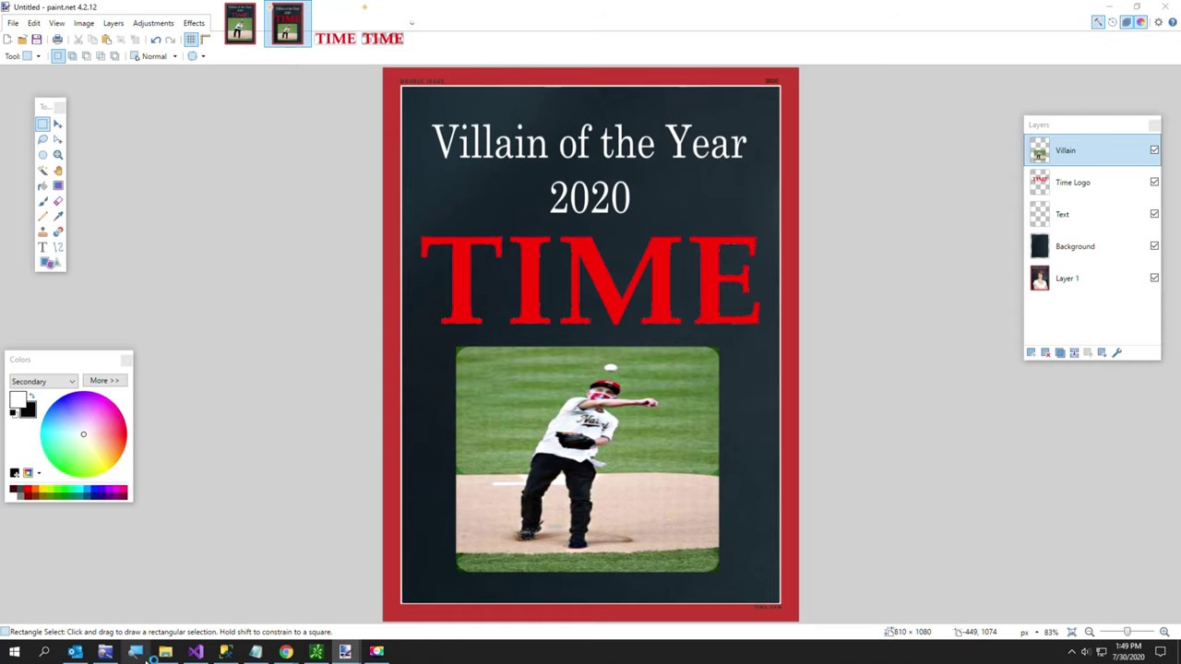
left_click(135, 651)
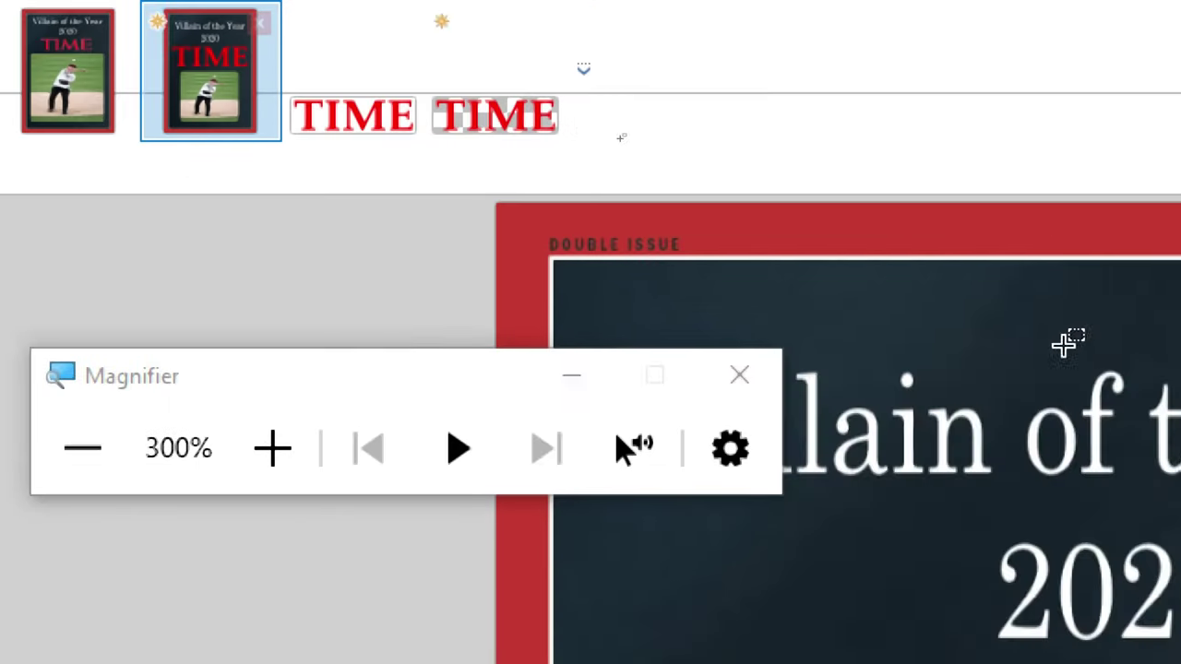
left_click(523, 378)
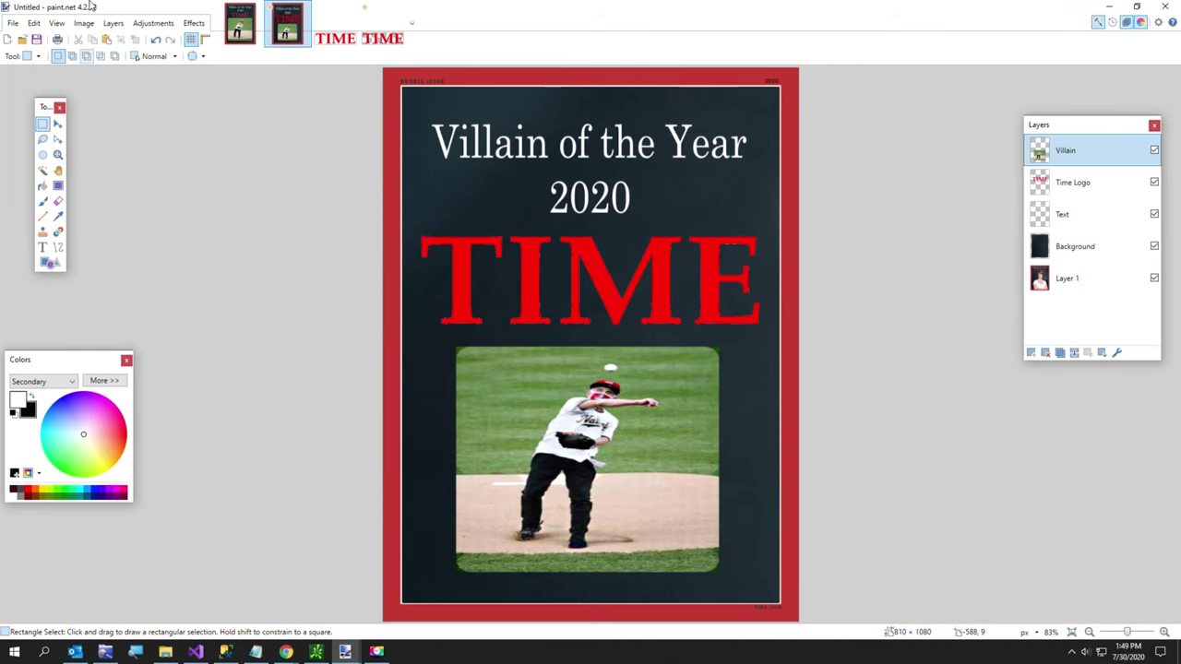
Try to save the cover as a PNG file named "Villain of the Year" in the root of the C: drive.
left_click(13, 23)
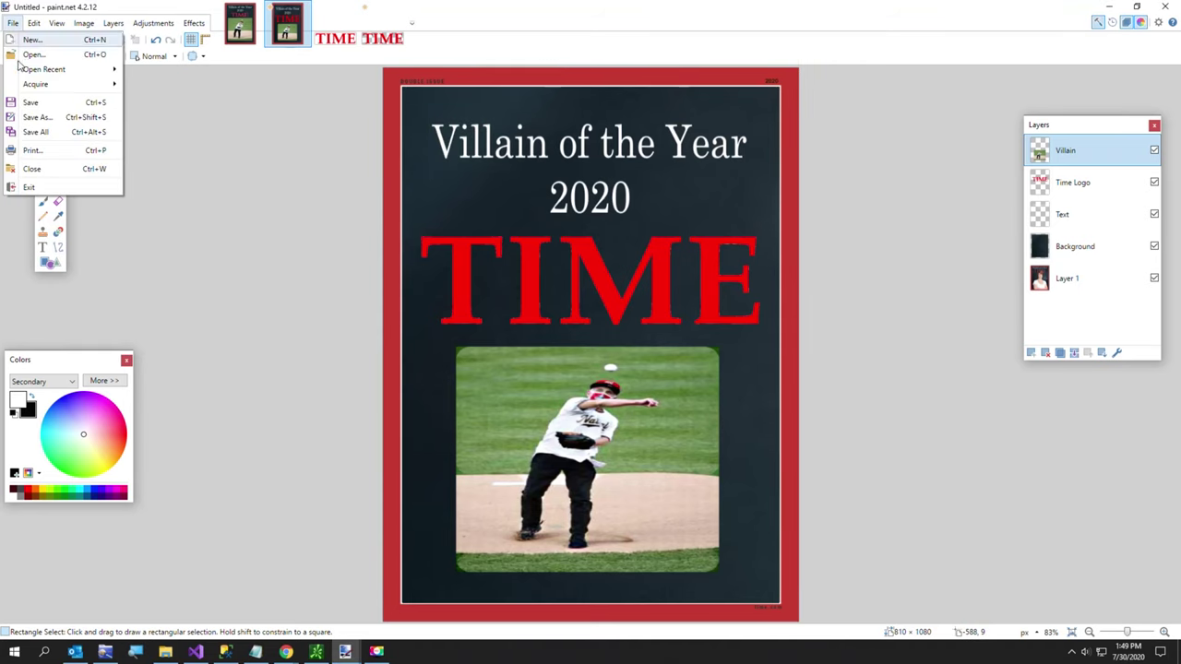
left_click(39, 118)
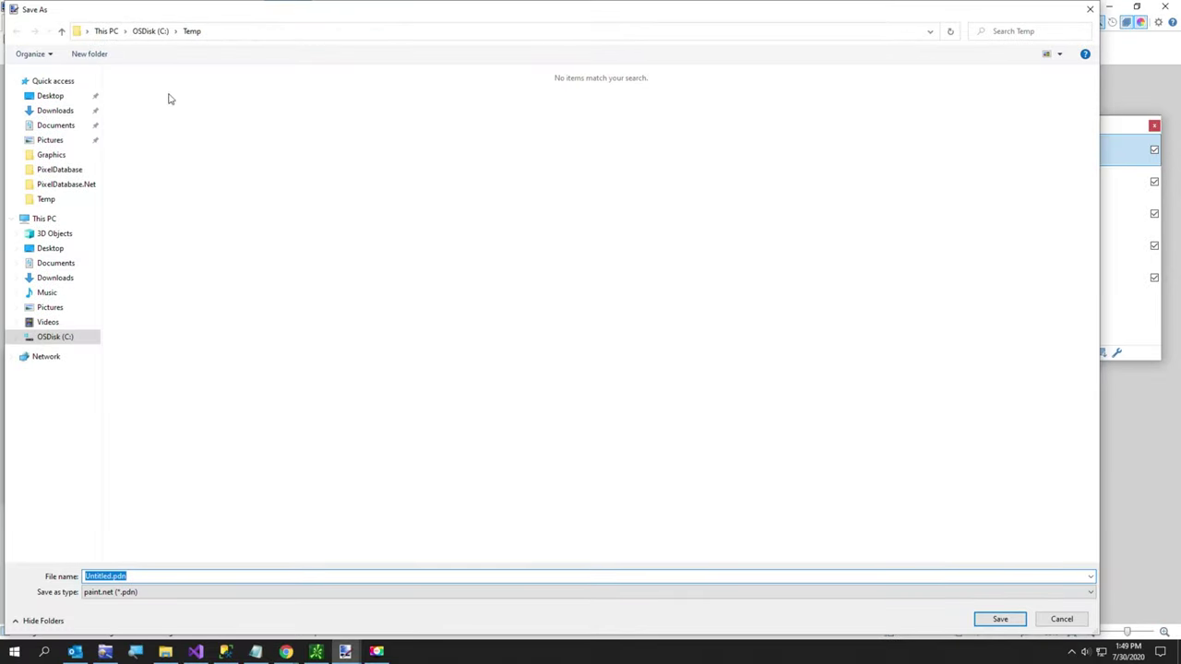
left_click(148, 31)
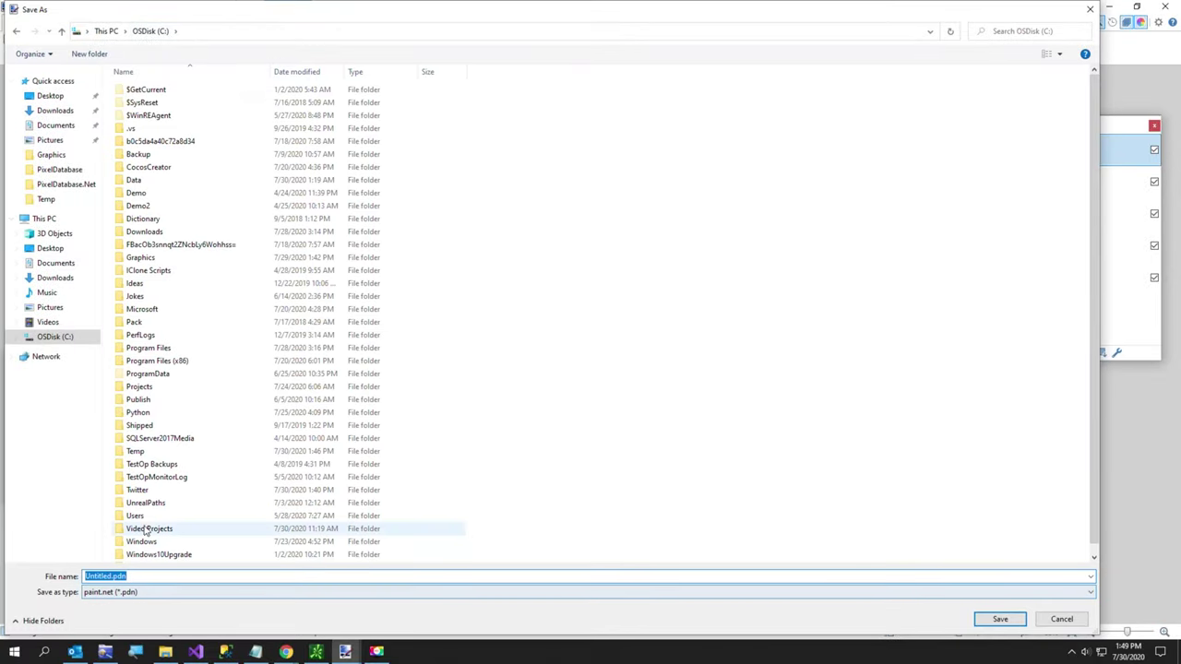
left_click(136, 490)
left_click(129, 595)
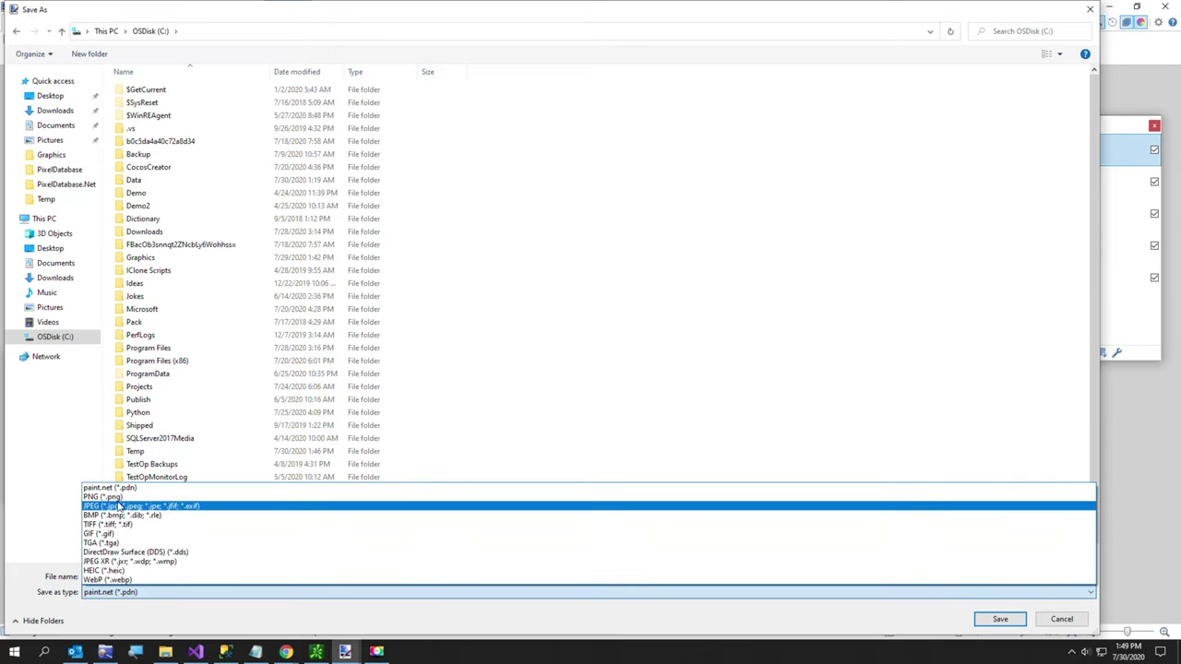
left_click(115, 497)
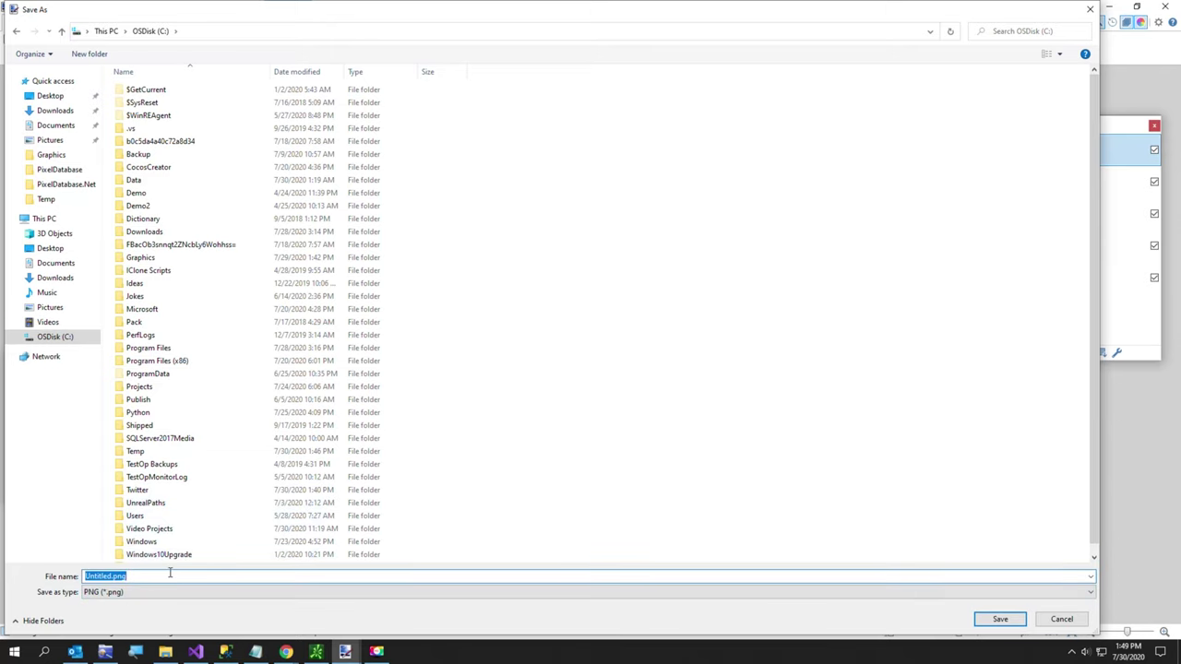
type("Villain of the Year")
left_click(993, 617)
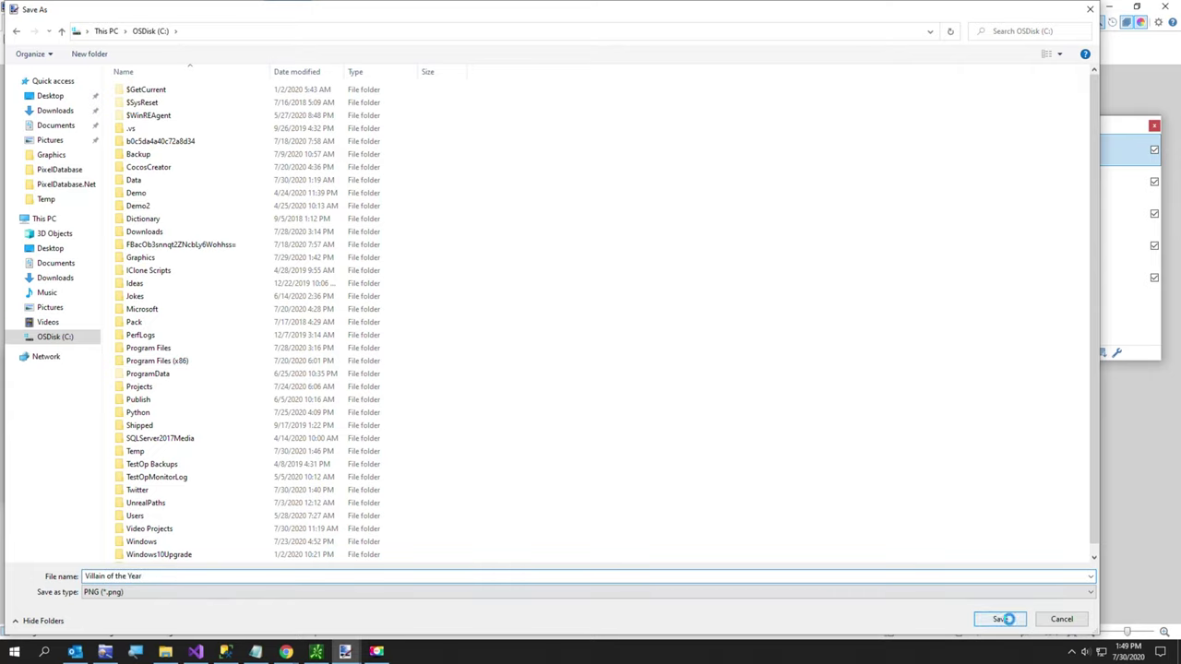
Dismiss the message and change the save location for the PNG to the Twitter folder on the C: drive.
left_click(662, 331)
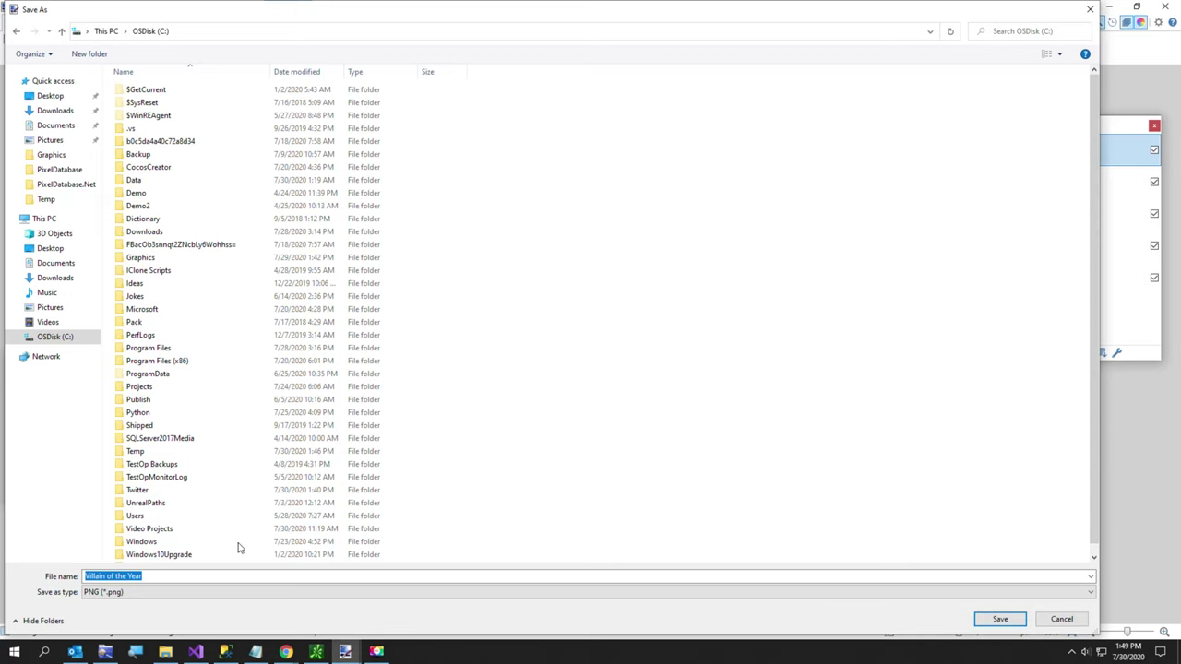
left_click(148, 516)
double_click(138, 491)
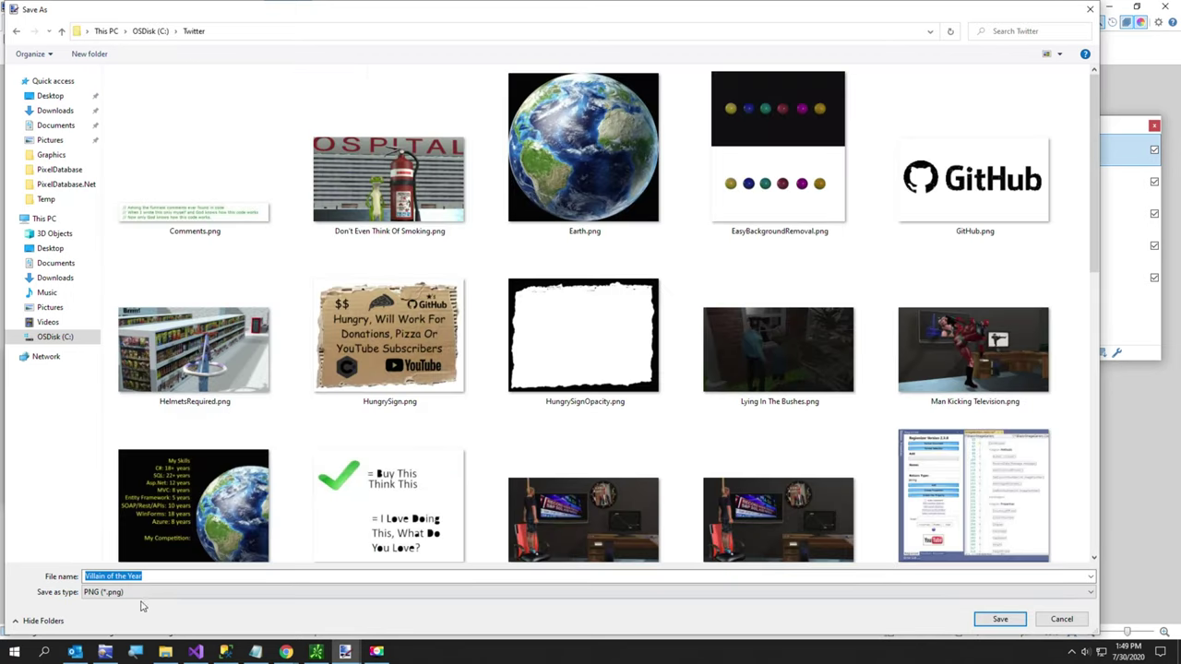